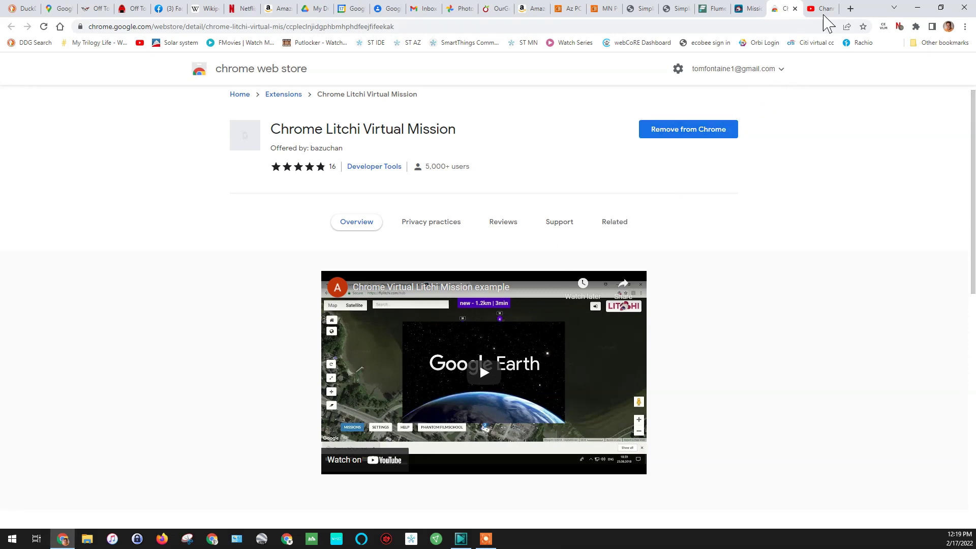
Step: Switch from the Chrome Web Store page to the Litchi Mission Hub map showing a new empty mission
{"action": "left_click", "coordinate": [752, 11]}
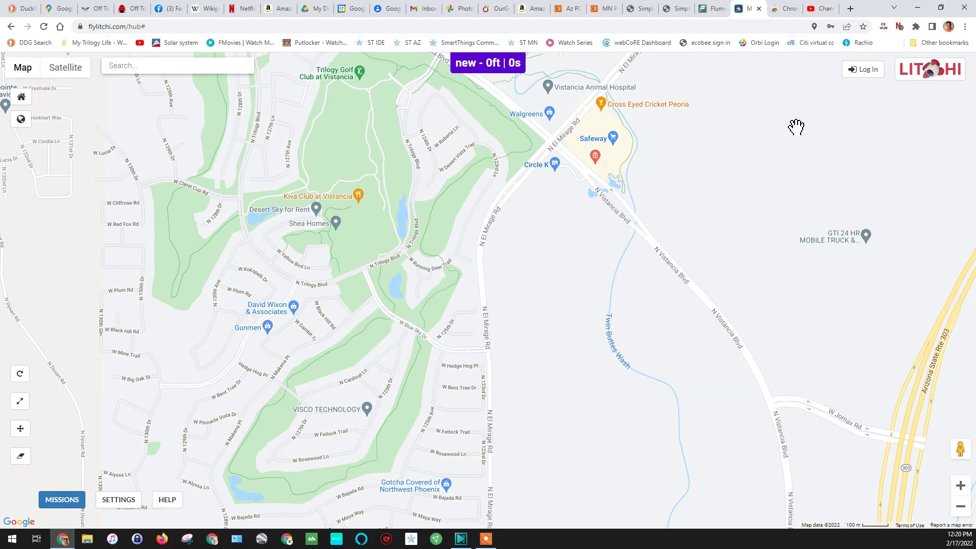
Step: Log in to the Litchi account with the autofilled credentials, then bring up default Settings
{"action": "left_click", "coordinate": [864, 71]}
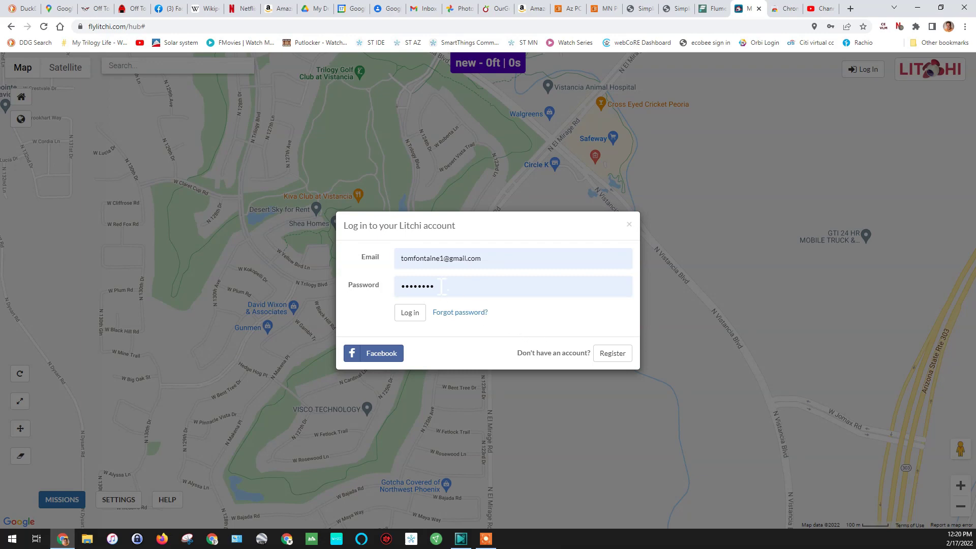
{"action": "left_click", "coordinate": [406, 314]}
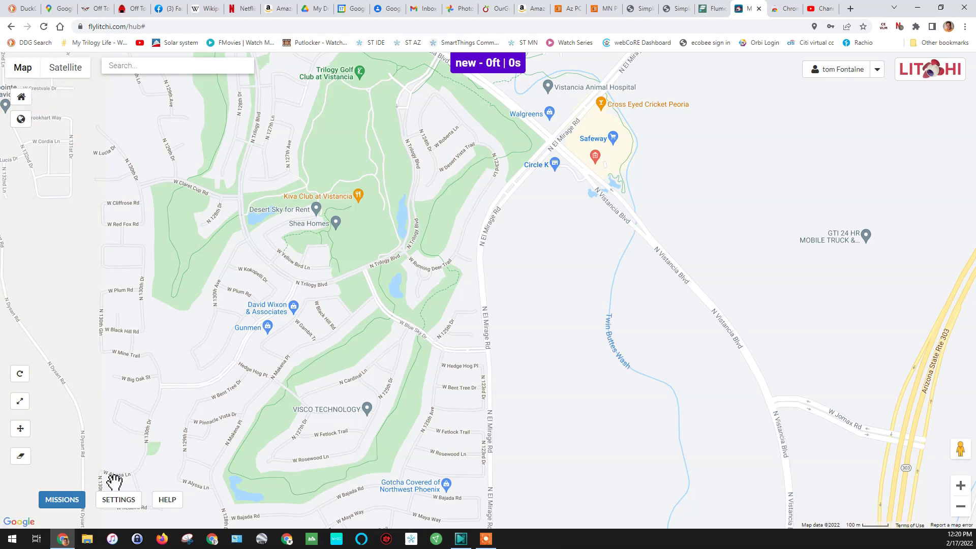
{"action": "left_click", "coordinate": [116, 501]}
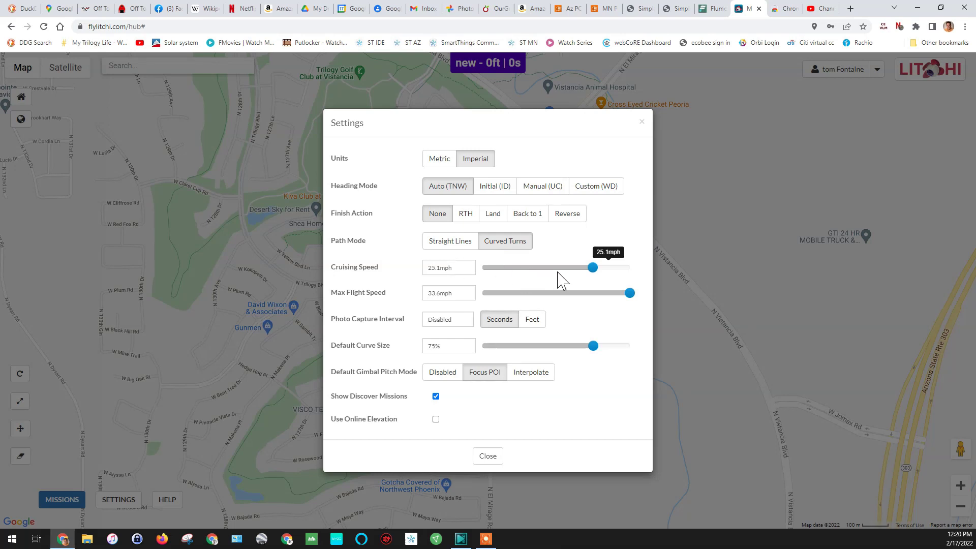
Step: Drop the default cruising speed from 25.1 to 15.7 mph and close Settings
{"action": "left_click_drag", "start_coordinate": [593, 269], "coordinate": [552, 269]}
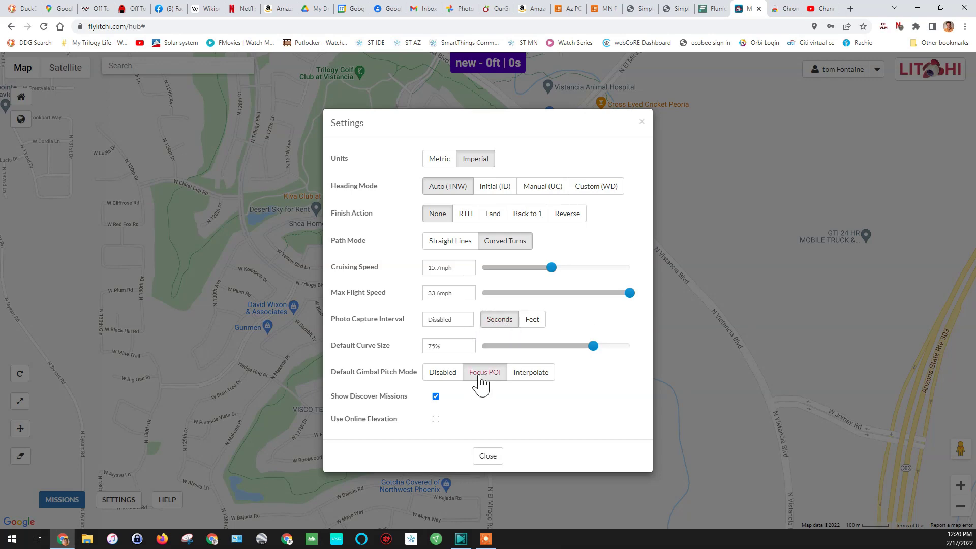
{"action": "left_click", "coordinate": [486, 457]}
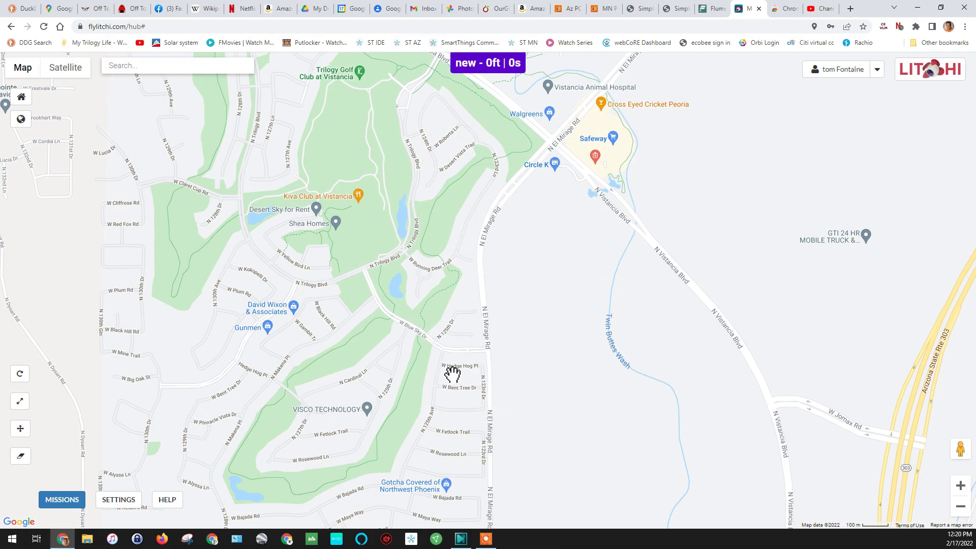
{"action": "scroll", "coordinate": [452, 373], "scroll_direction": "up", "scroll_amount": 2}
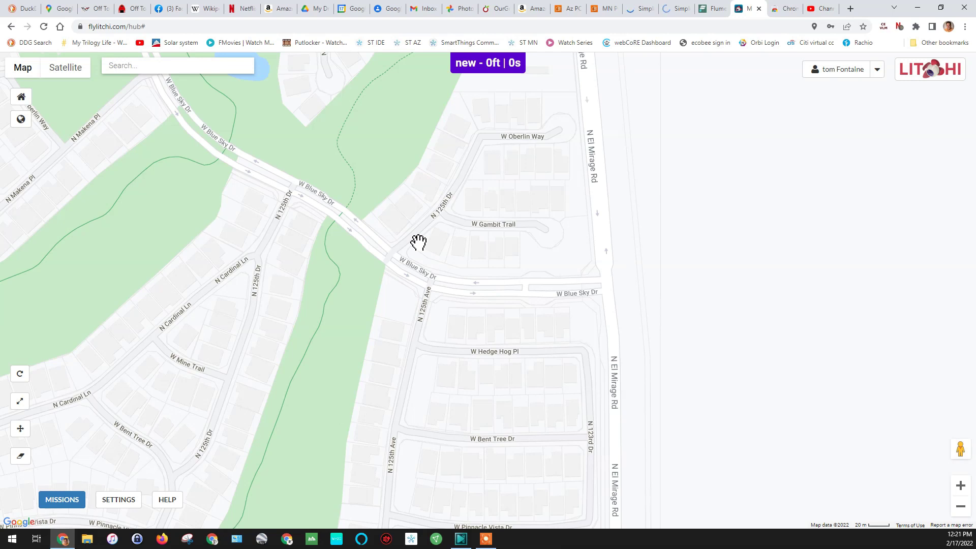
Step: Place waypoint 1 near W Blue Sky Dr and N 125th Dr at 200ft, deleting a misplaced extra waypoint
{"action": "left_click", "coordinate": [418, 242]}
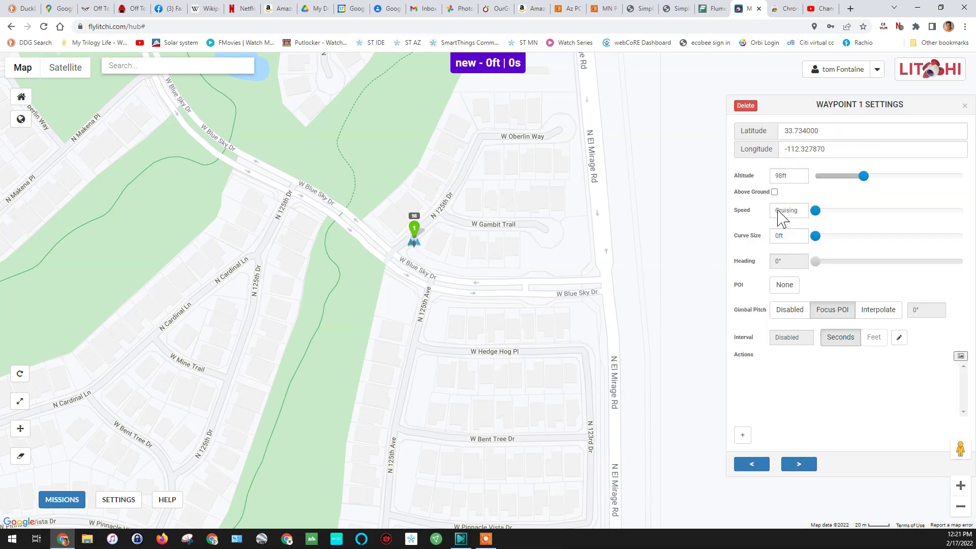
{"action": "mouse_move", "coordinate": [859, 187]}
{"action": "left_click_drag", "start_coordinate": [863, 178], "coordinate": [871, 185]}
{"action": "left_click", "coordinate": [707, 270]}
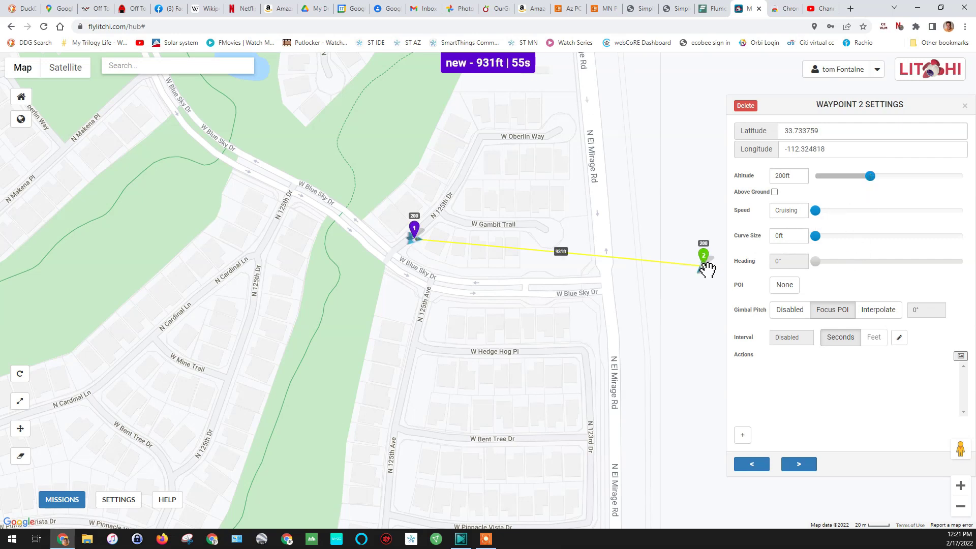
{"action": "left_click", "coordinate": [746, 108]}
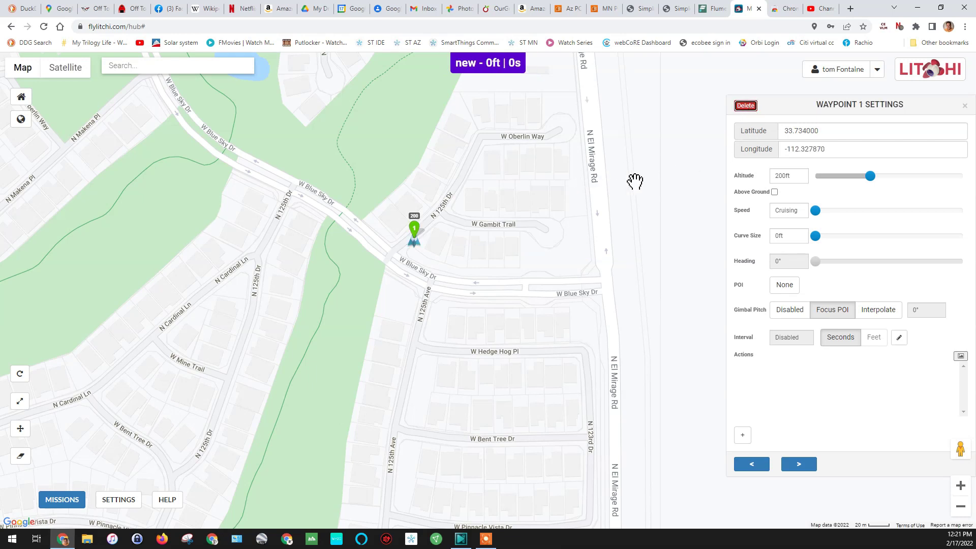
Step: Add waypoints 2–10 in a circle around W Oberlin Way, closing the loop near the start
{"action": "left_click", "coordinate": [451, 157]}
{"action": "left_click_drag", "start_coordinate": [459, 141], "coordinate": [398, 264]}
{"action": "left_click", "coordinate": [435, 242]}
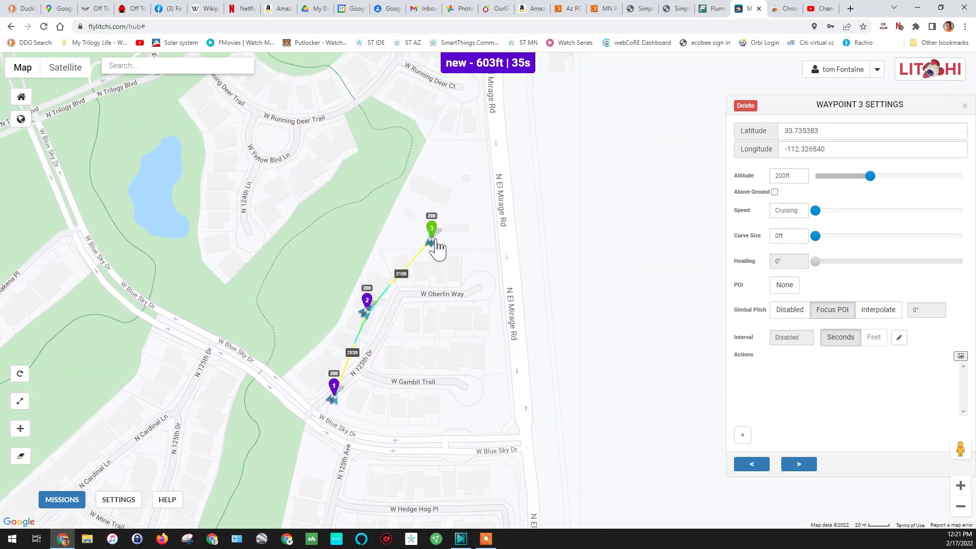
{"action": "left_click", "coordinate": [515, 251]}
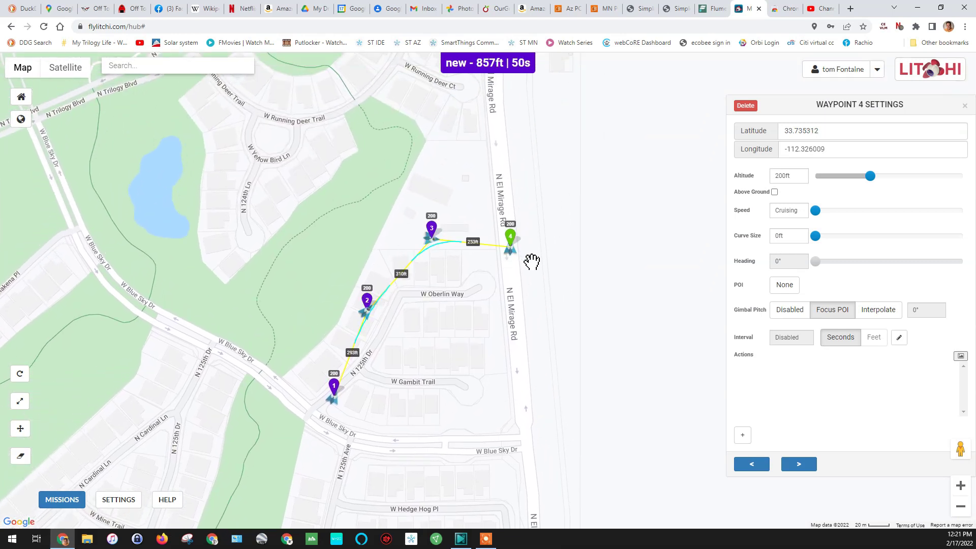
{"action": "left_click", "coordinate": [559, 306]}
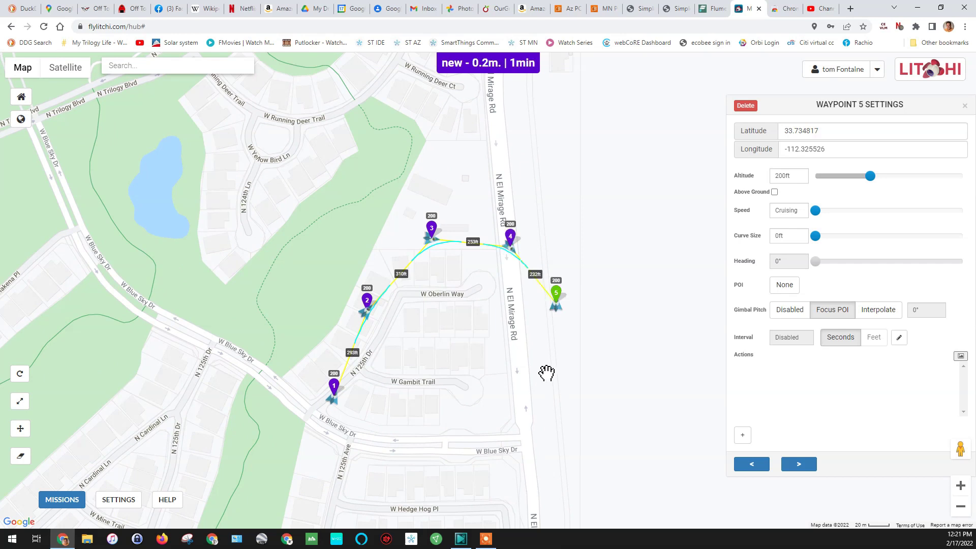
{"action": "left_click", "coordinate": [543, 391]}
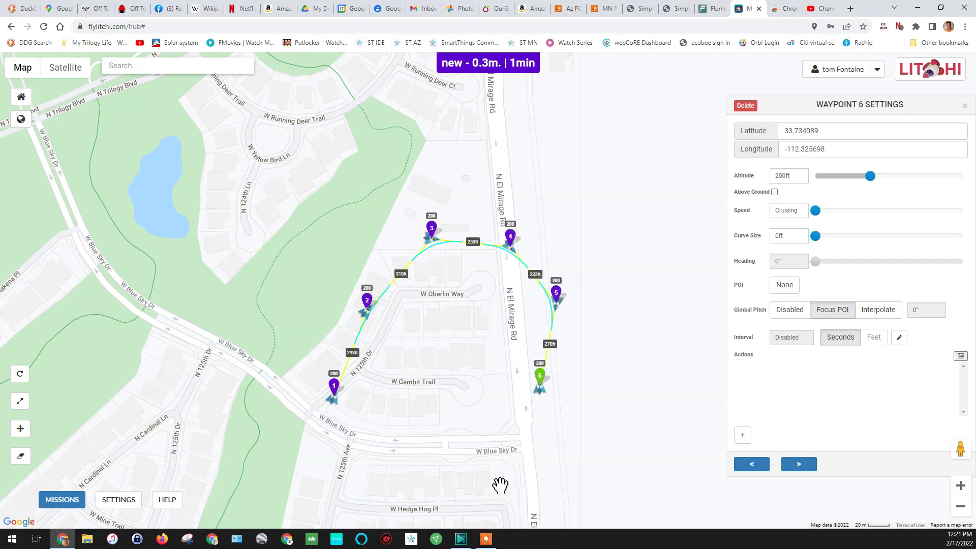
{"action": "left_click", "coordinate": [479, 462]}
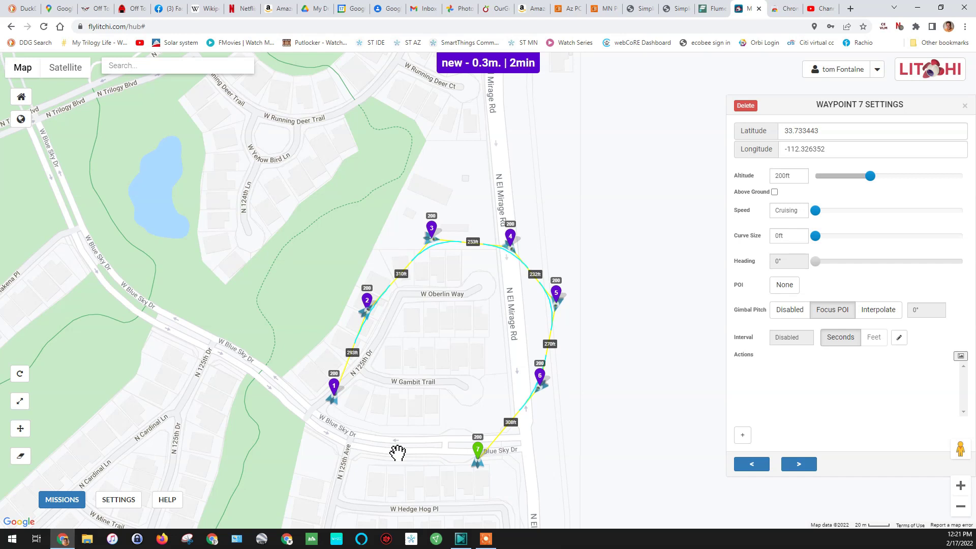
{"action": "left_click", "coordinate": [393, 451]}
{"action": "left_click", "coordinate": [334, 430]}
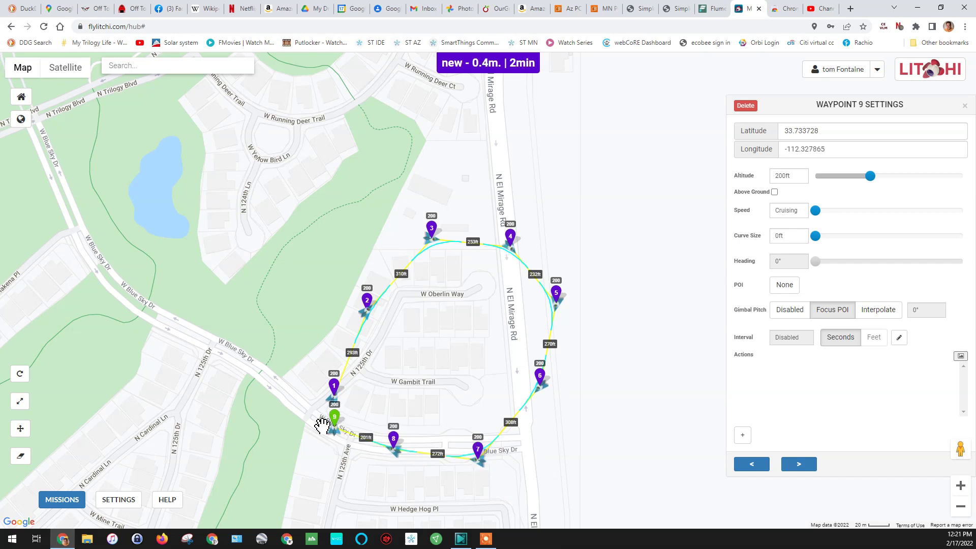
{"action": "left_click", "coordinate": [314, 405]}
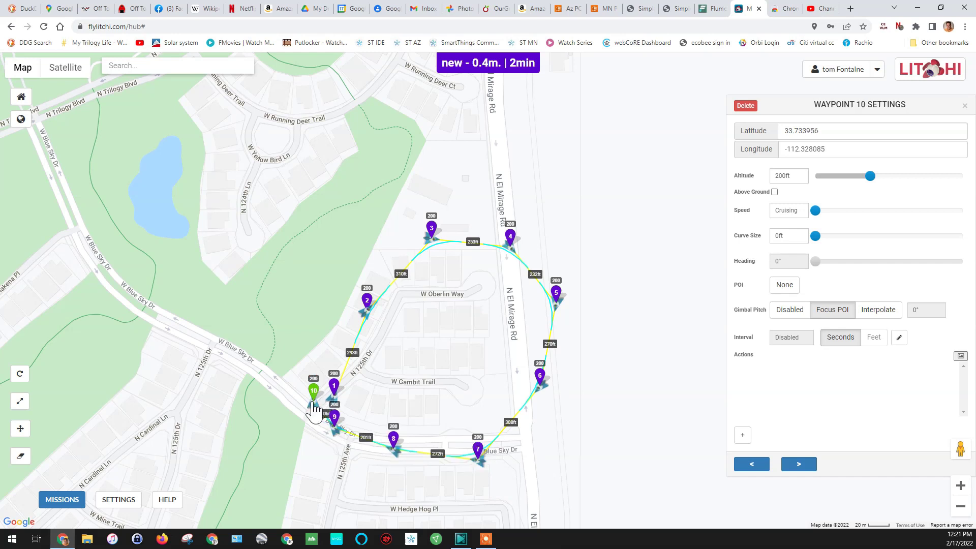
{"action": "left_click", "coordinate": [65, 501]}
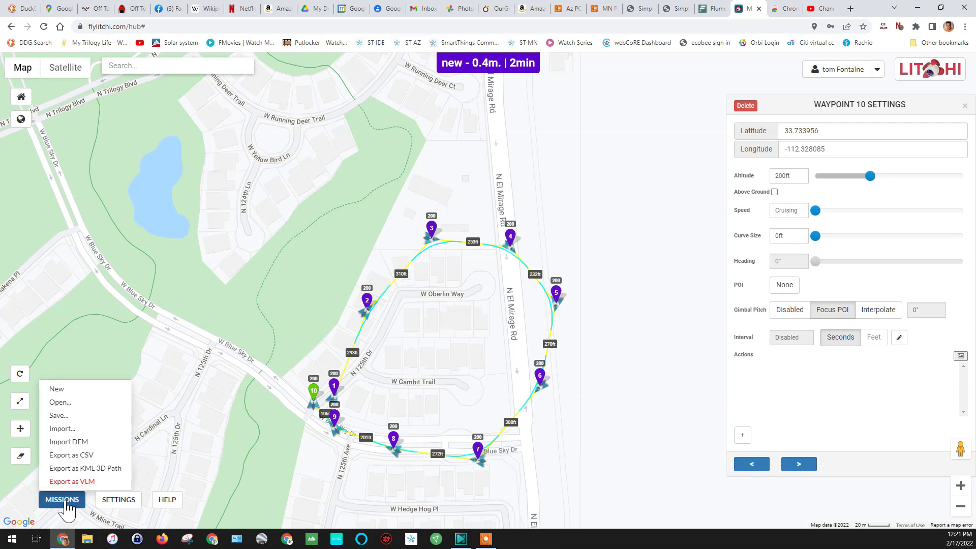
Step: Save the loop as mission 'test2' and export it as test2.kml
{"action": "left_click", "coordinate": [60, 416]}
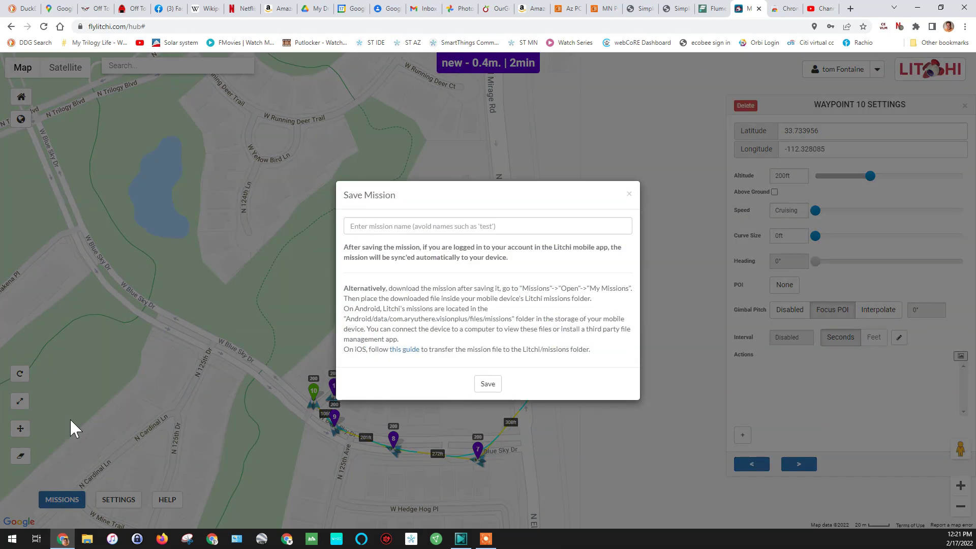
{"action": "left_click", "coordinate": [404, 224]}
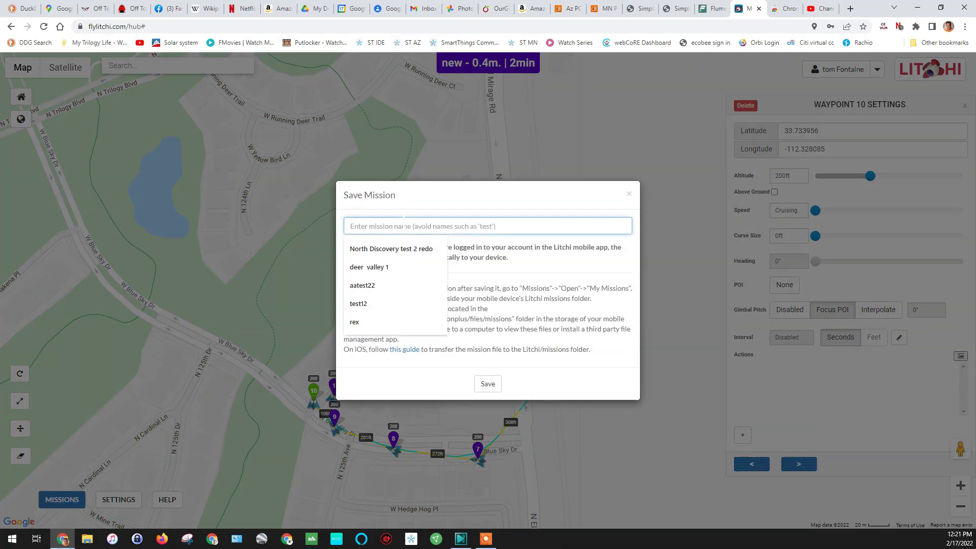
{"action": "type", "text": "tes"}
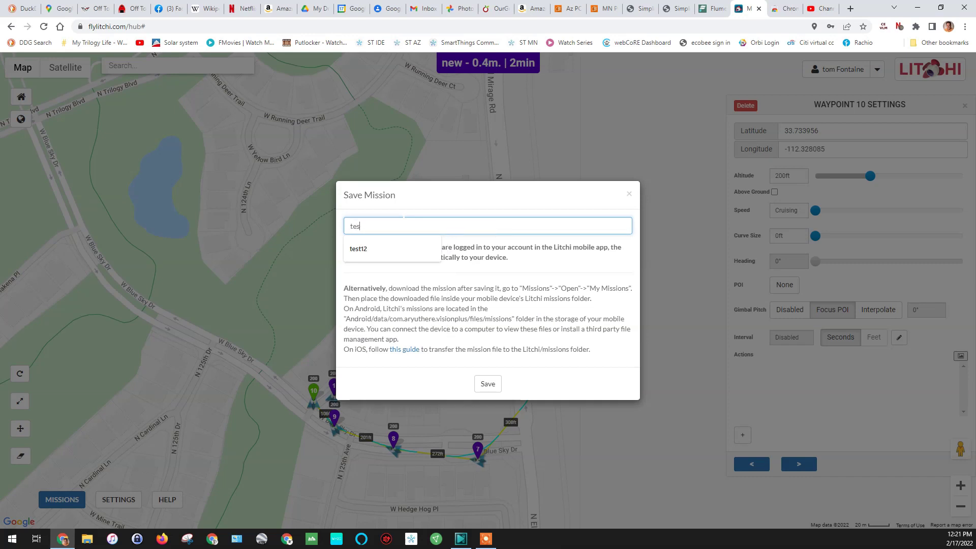
{"action": "type", "text": "t2"}
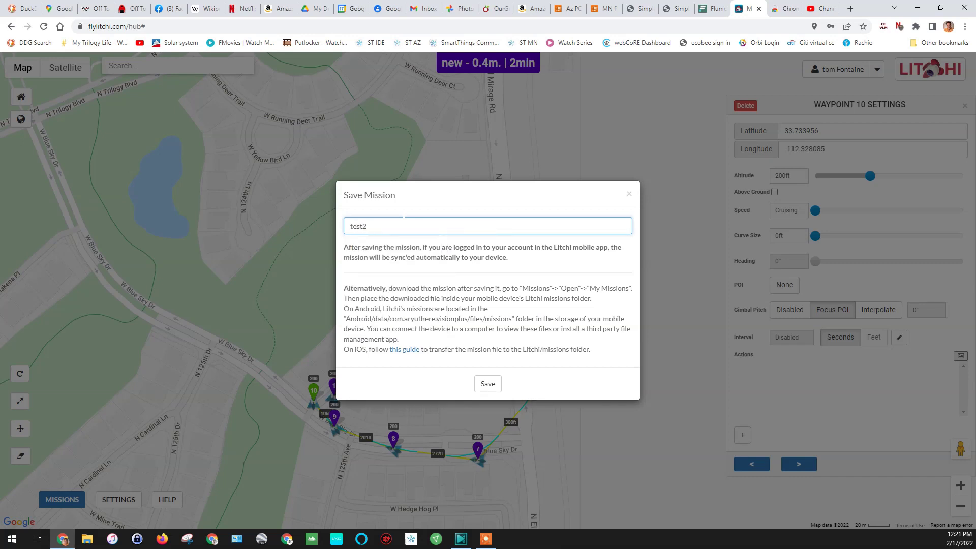
{"action": "left_click", "coordinate": [480, 387]}
{"action": "left_click", "coordinate": [480, 388]}
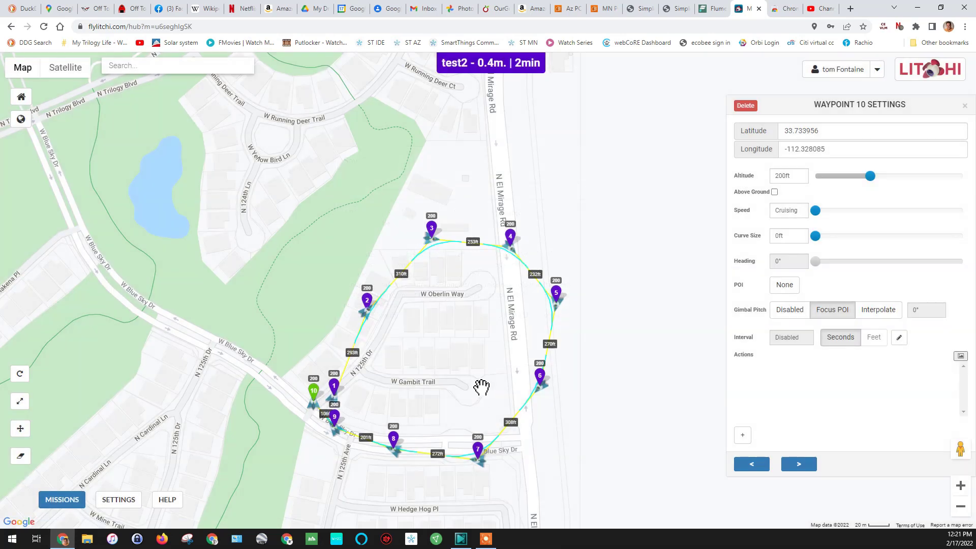
{"action": "left_click", "coordinate": [63, 500]}
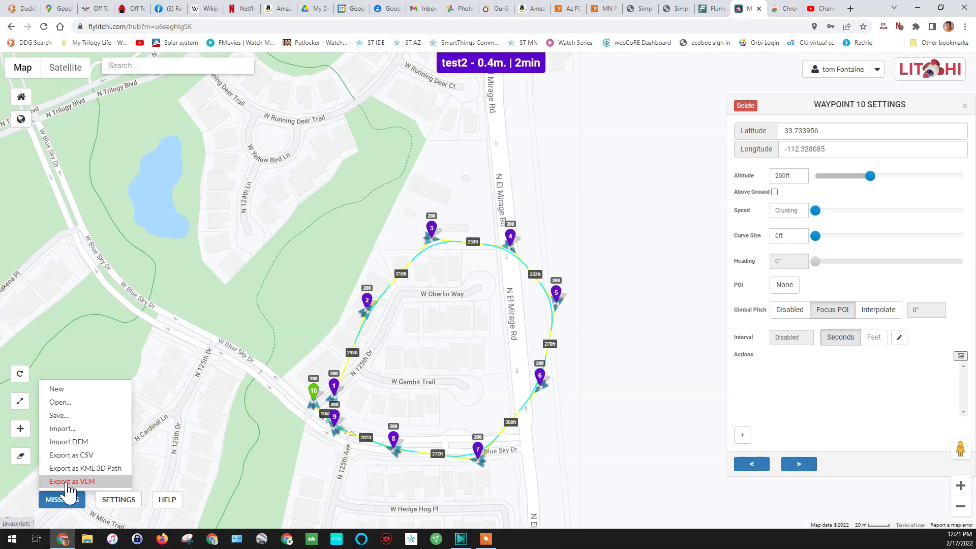
{"action": "left_click", "coordinate": [70, 482]}
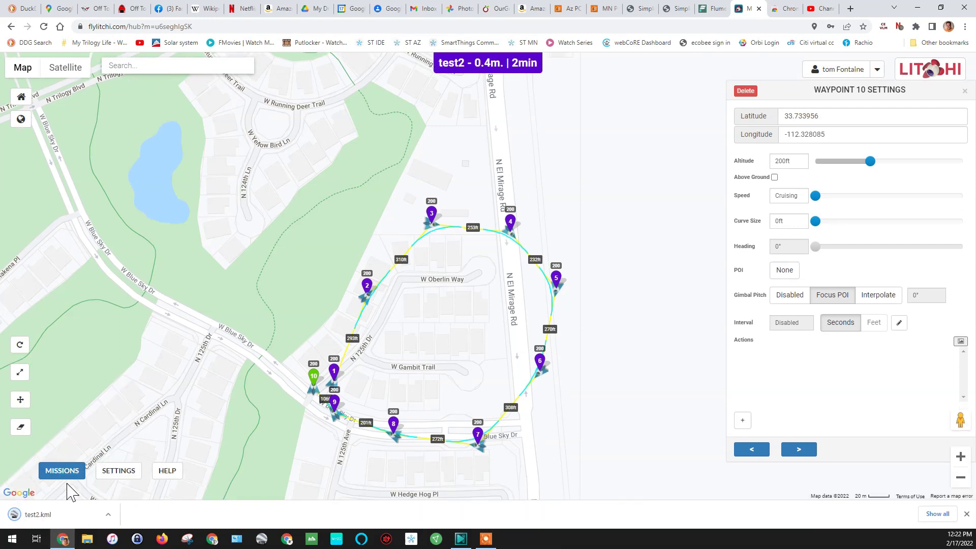
Step: Open test2.kml in Google Earth, hide its waypoint path, and play the Virtual Mission tour
{"action": "left_click", "coordinate": [52, 522]}
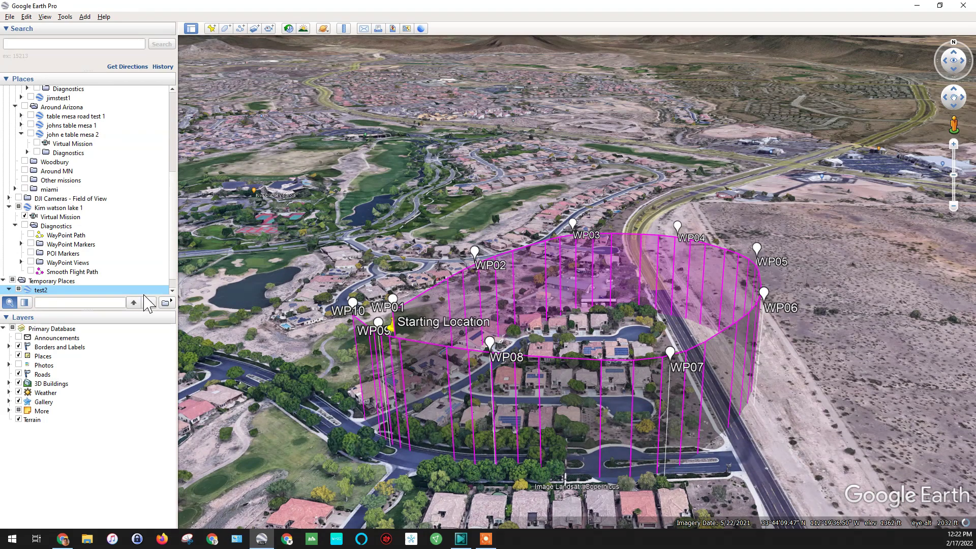
{"action": "left_click", "coordinate": [19, 289]}
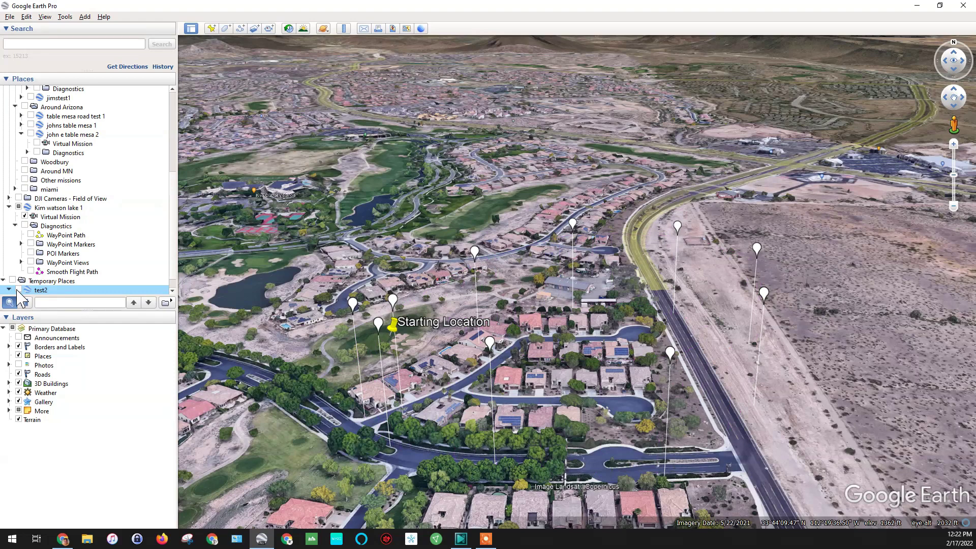
{"action": "scroll", "coordinate": [41, 292], "scroll_direction": "down", "scroll_amount": 1}
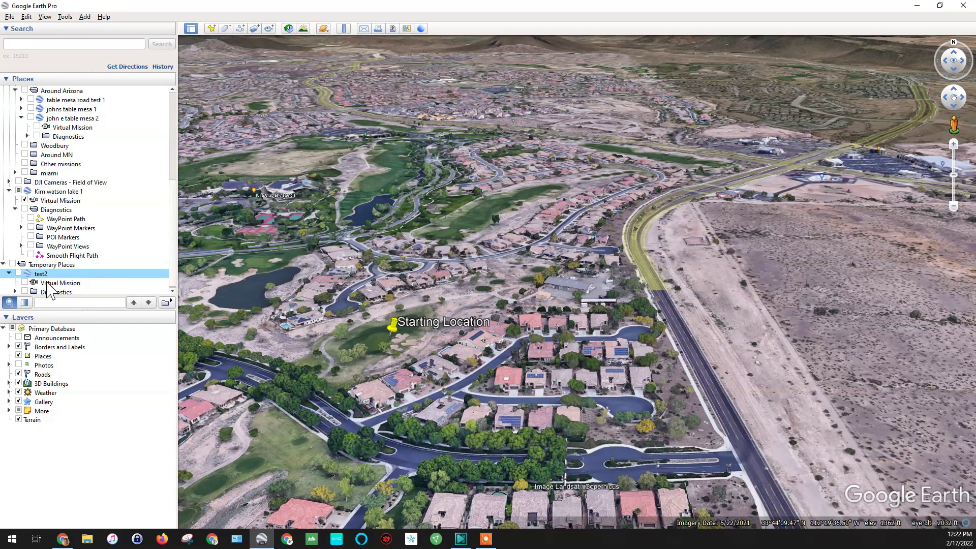
{"action": "double_click", "coordinate": [48, 284]}
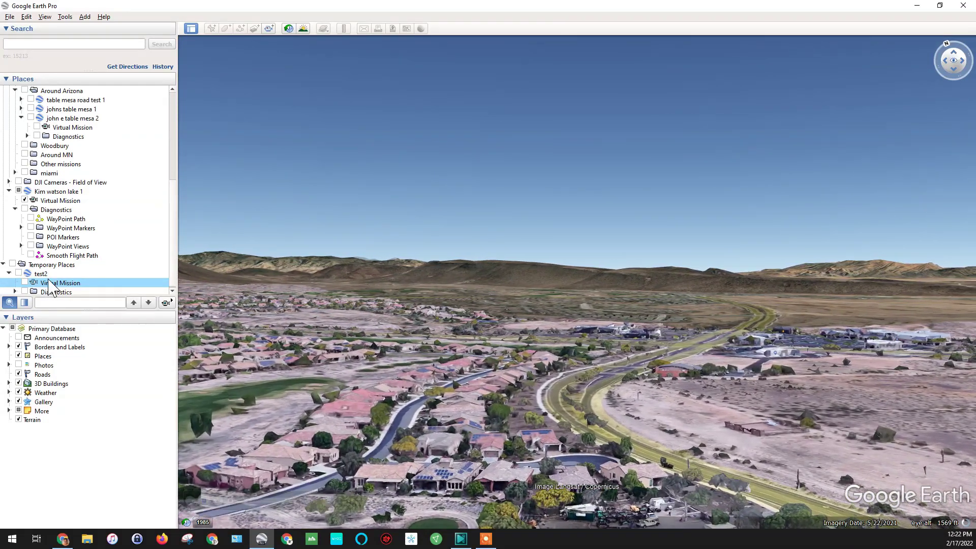
Step: Watch the test2 flyover tour, then close Google Earth Pro
{"action": "mouse_move", "coordinate": [371, 299]}
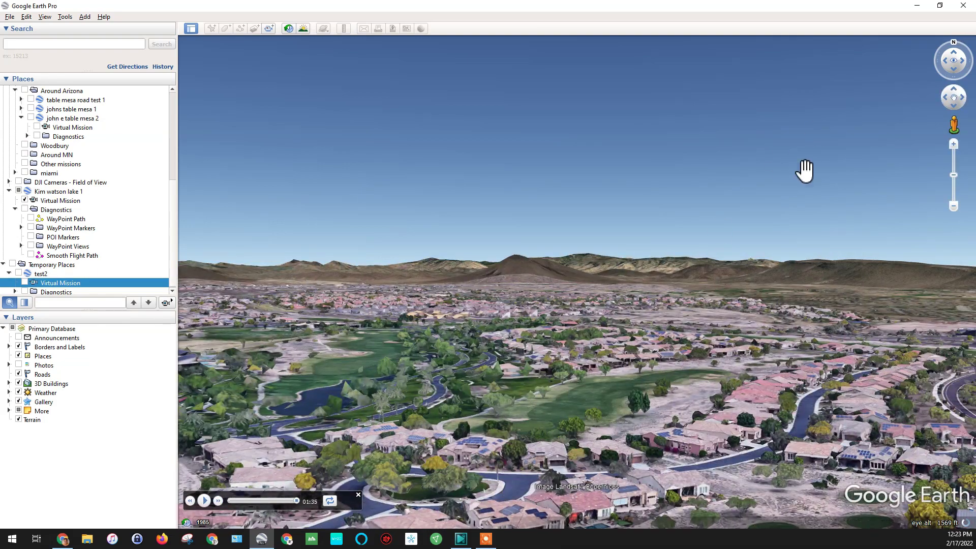
{"action": "left_click", "coordinate": [966, 15]}
Step: Discard Google Earth's temporary places, set heading mode to Custom (WD), and add POI 1 inside the loop
{"action": "left_click", "coordinate": [543, 283]}
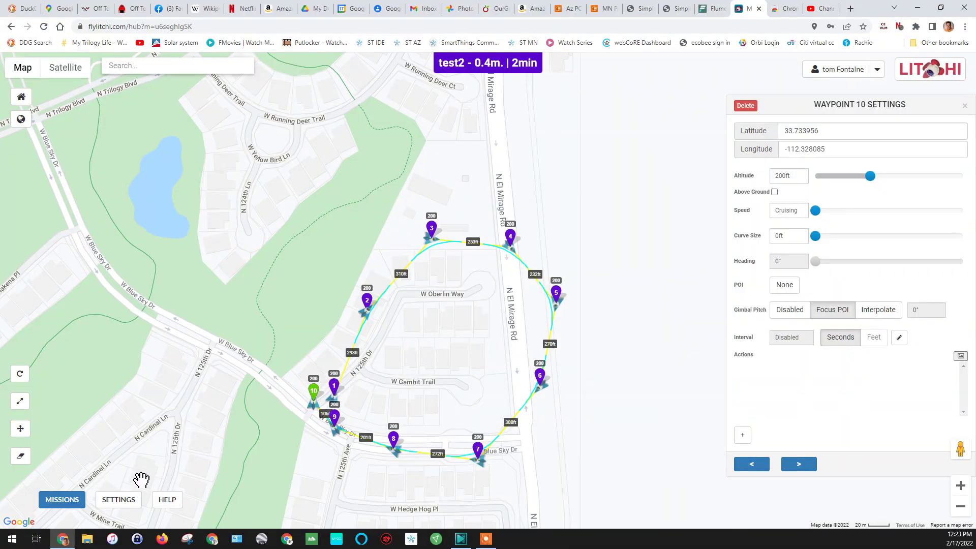
{"action": "left_click", "coordinate": [119, 501]}
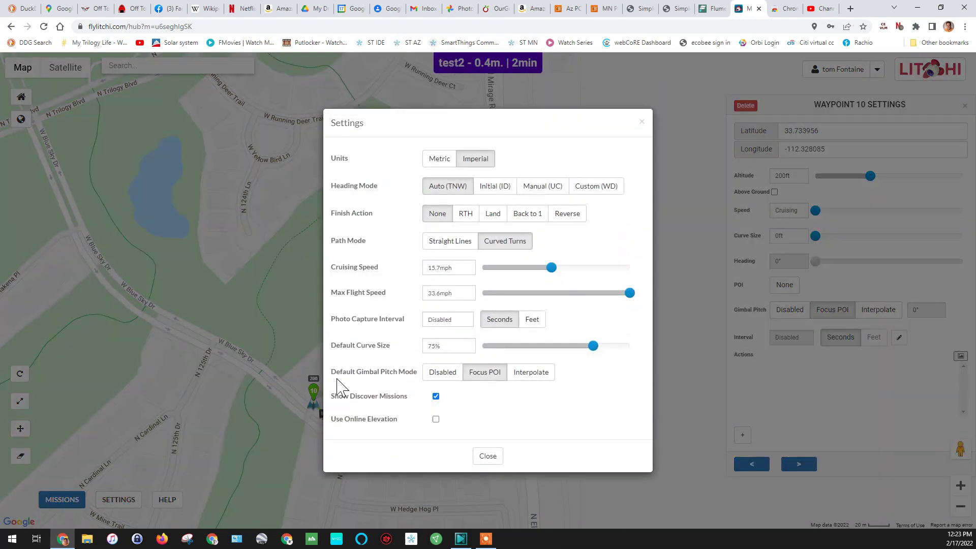
{"action": "left_click", "coordinate": [599, 192]}
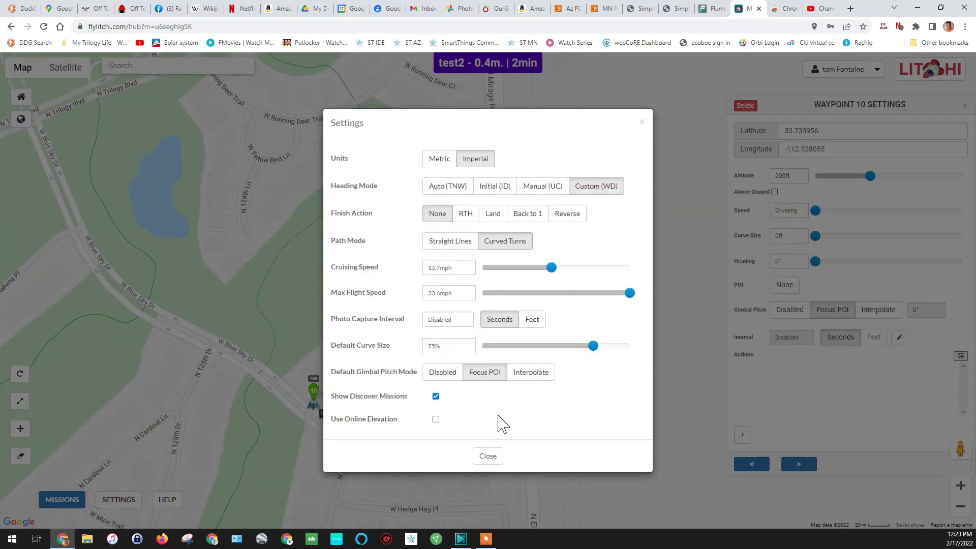
{"action": "left_click", "coordinate": [484, 457]}
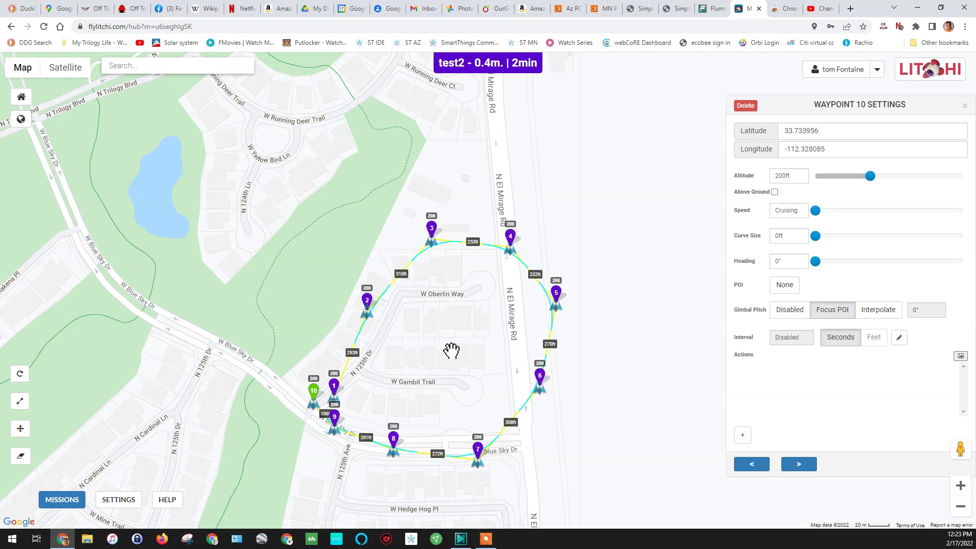
{"action": "left_click", "coordinate": [449, 348], "text": "ctrl"}
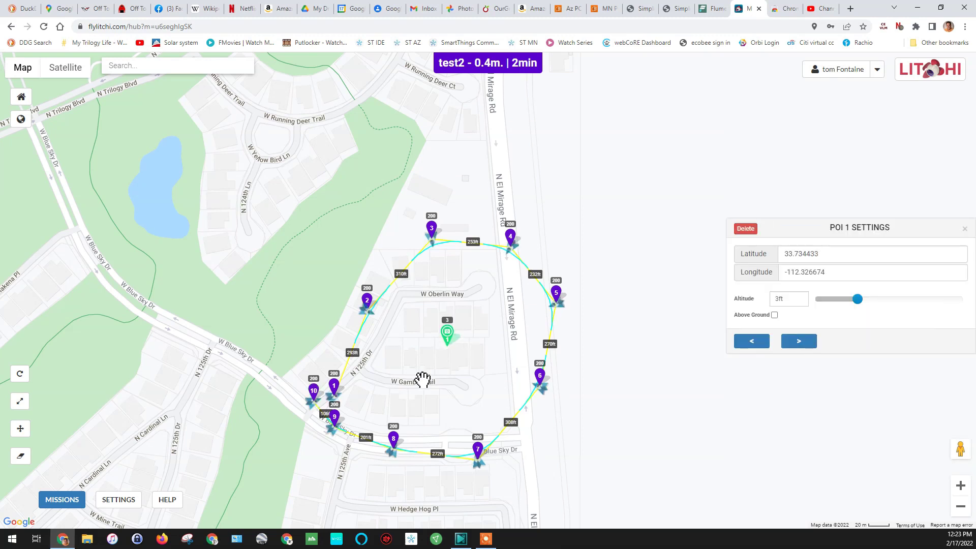
Step: Re-save mission 'test2' so it includes POI 1
{"action": "left_click", "coordinate": [58, 501]}
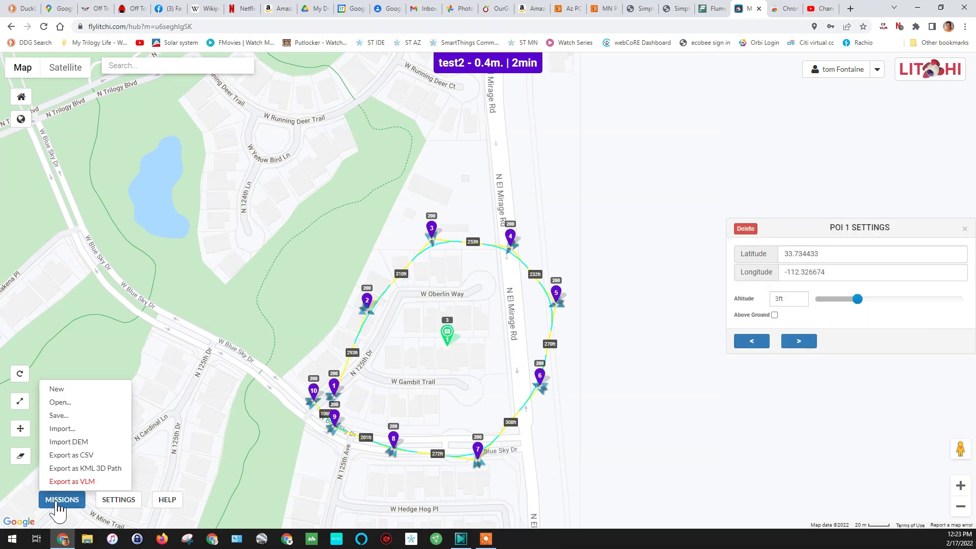
{"action": "left_click", "coordinate": [59, 415]}
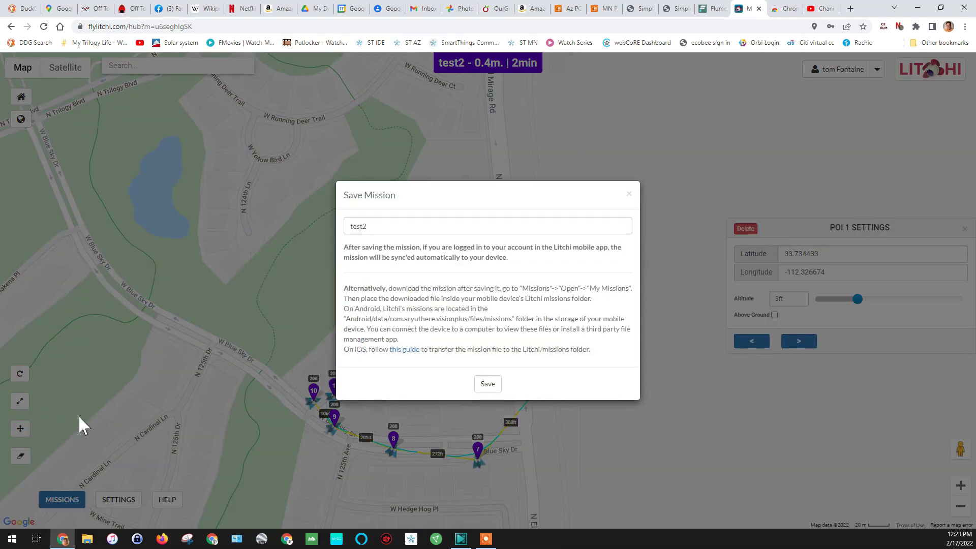
{"action": "left_click", "coordinate": [488, 385]}
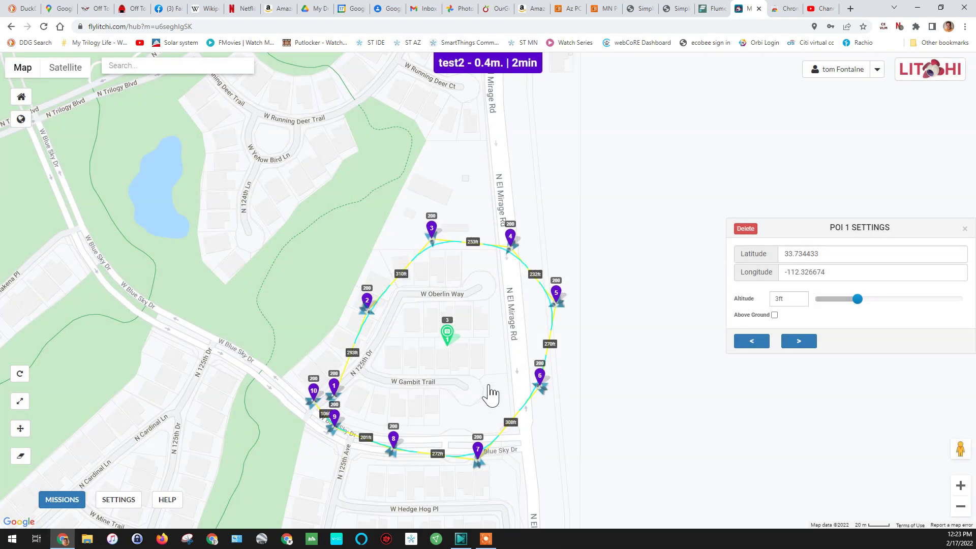
{"action": "left_click", "coordinate": [76, 502]}
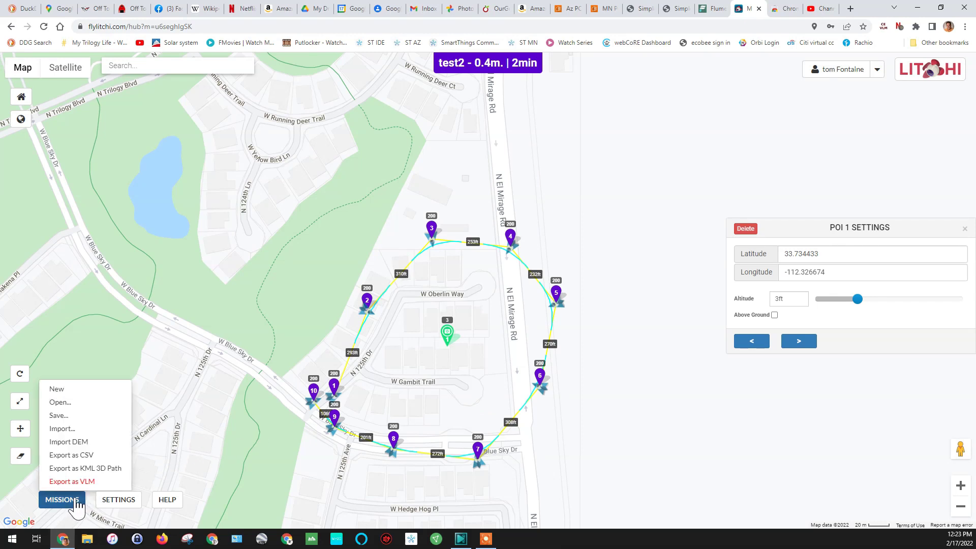
Step: Export test2 as a KML 3D path and open the downloaded test2 (1).kml
{"action": "left_click", "coordinate": [76, 481]}
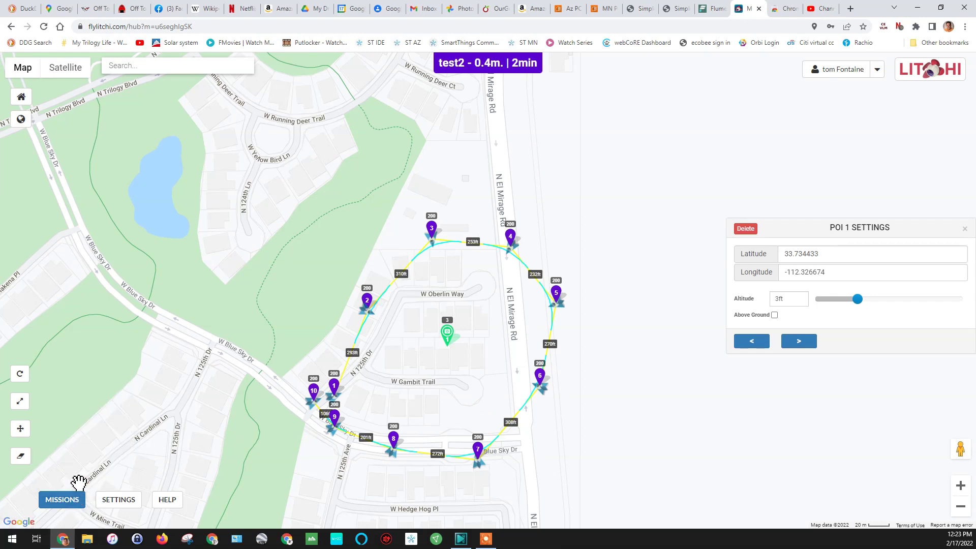
{"action": "left_click", "coordinate": [76, 475]}
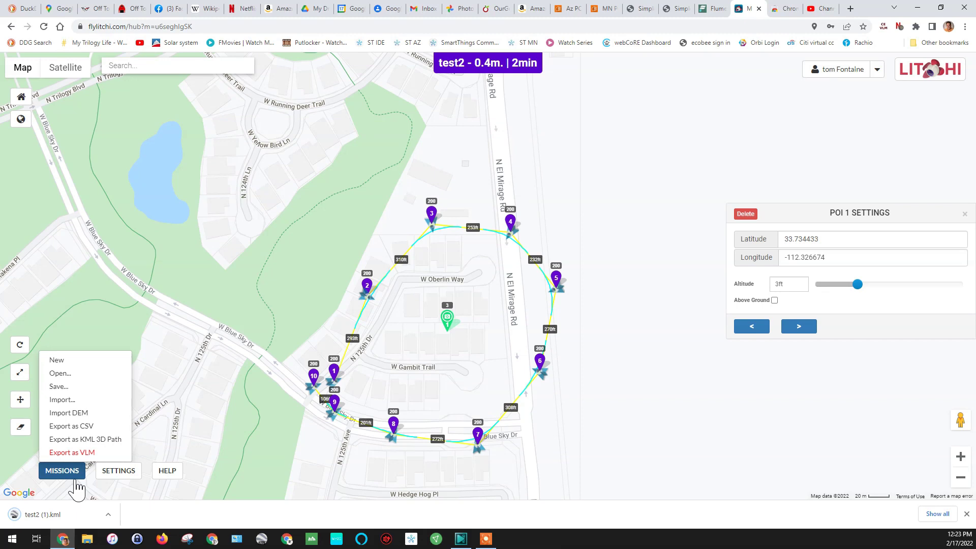
{"action": "left_click", "coordinate": [57, 522]}
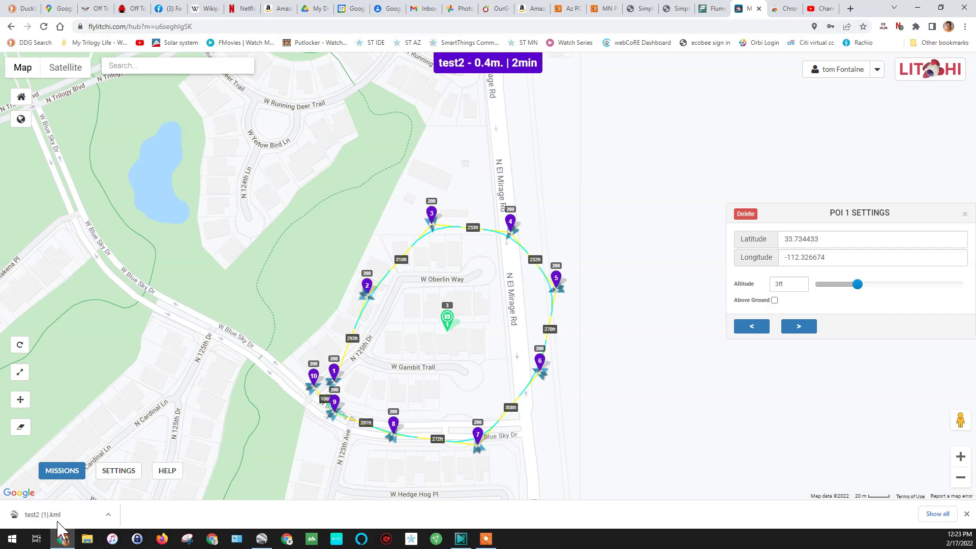
Step: In Google Earth Pro, hide the test2 path and markers, then play its Virtual Mission tour
{"action": "left_click", "coordinate": [262, 540]}
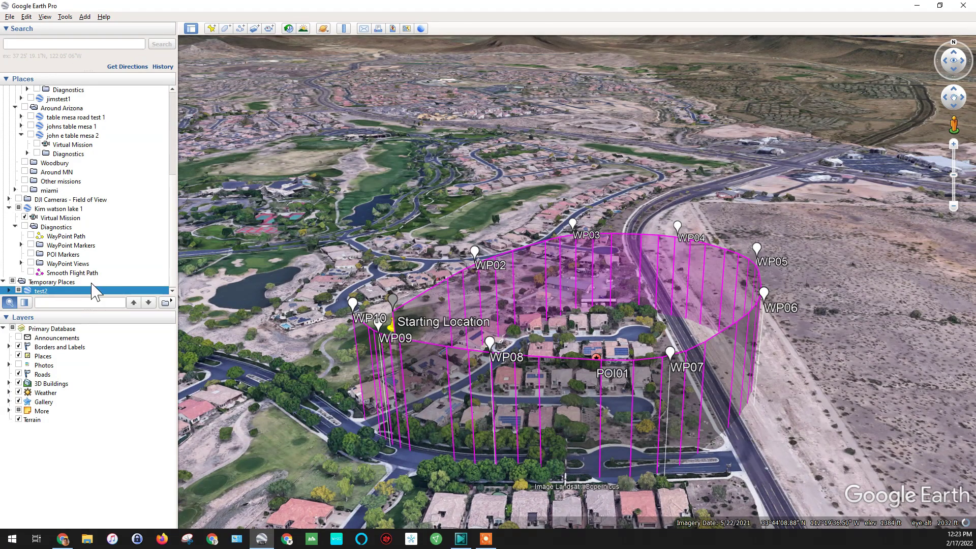
{"action": "left_click", "coordinate": [18, 290]}
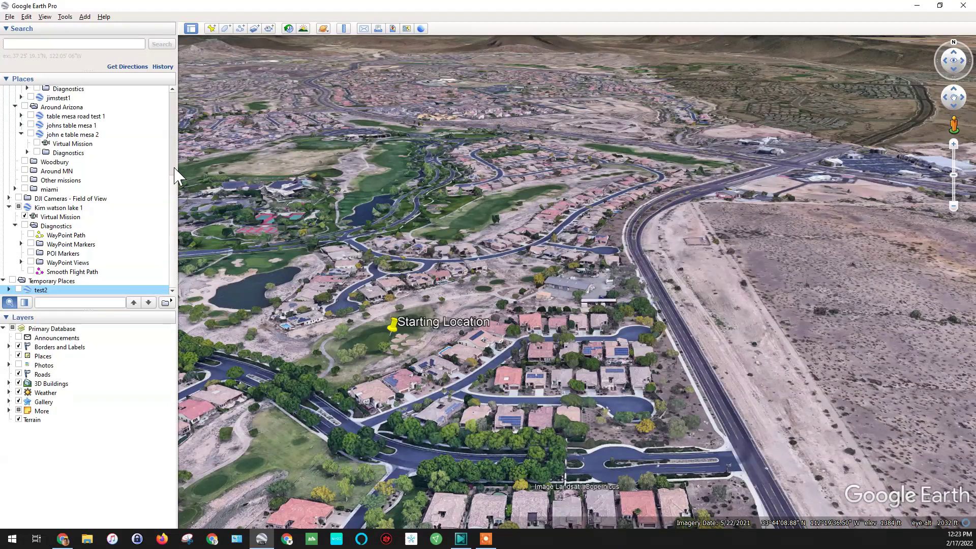
{"action": "scroll", "coordinate": [172, 202], "scroll_direction": "up", "scroll_amount": 6}
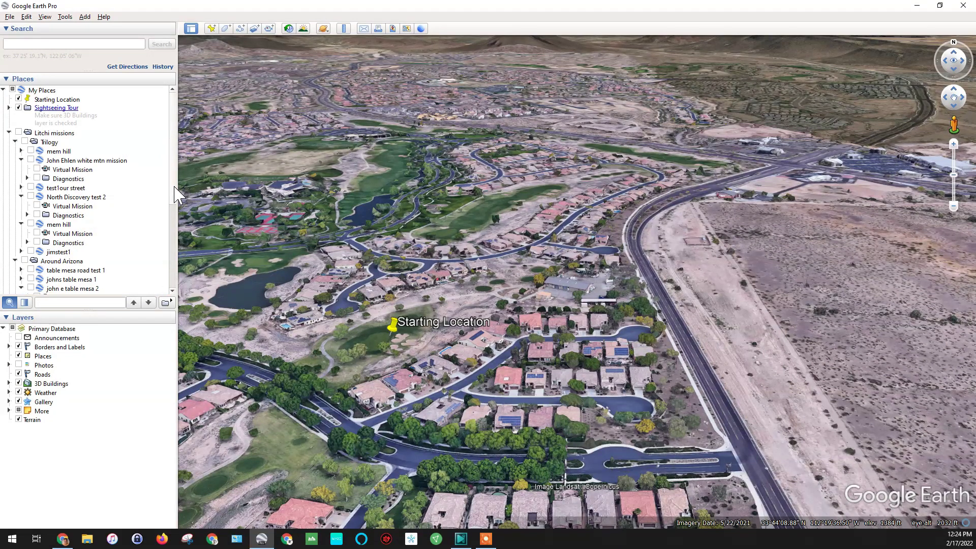
{"action": "scroll", "coordinate": [172, 233], "scroll_direction": "down", "scroll_amount": 6}
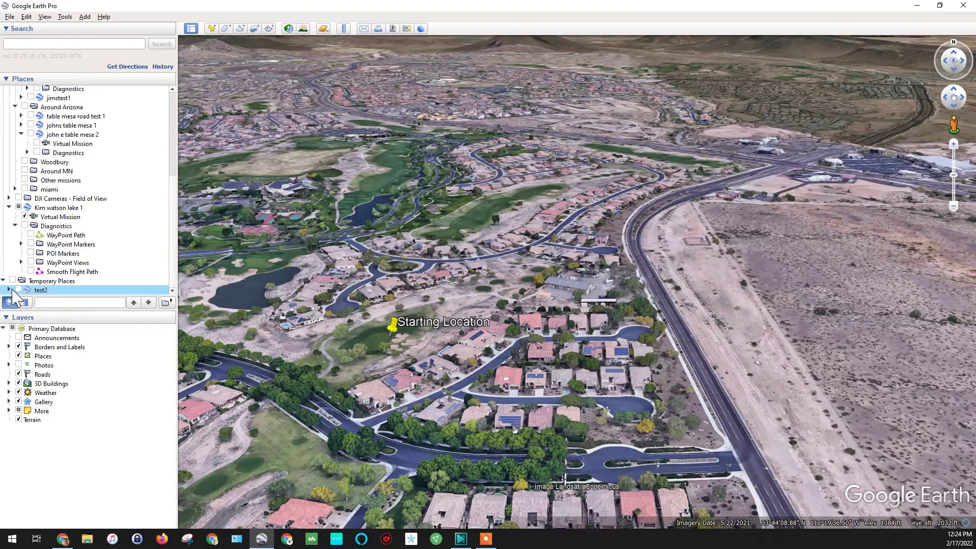
{"action": "scroll", "coordinate": [99, 287], "scroll_direction": "down", "scroll_amount": 1}
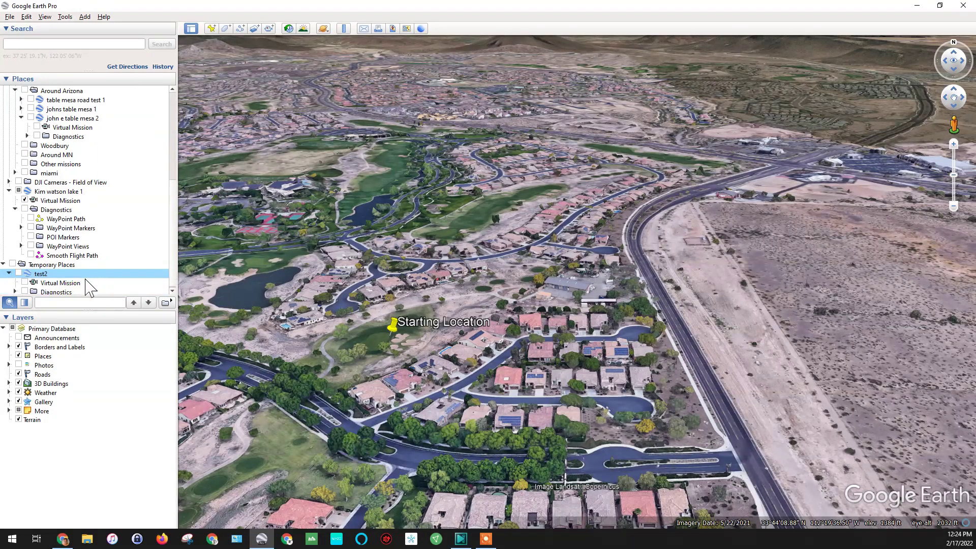
{"action": "double_click", "coordinate": [79, 284]}
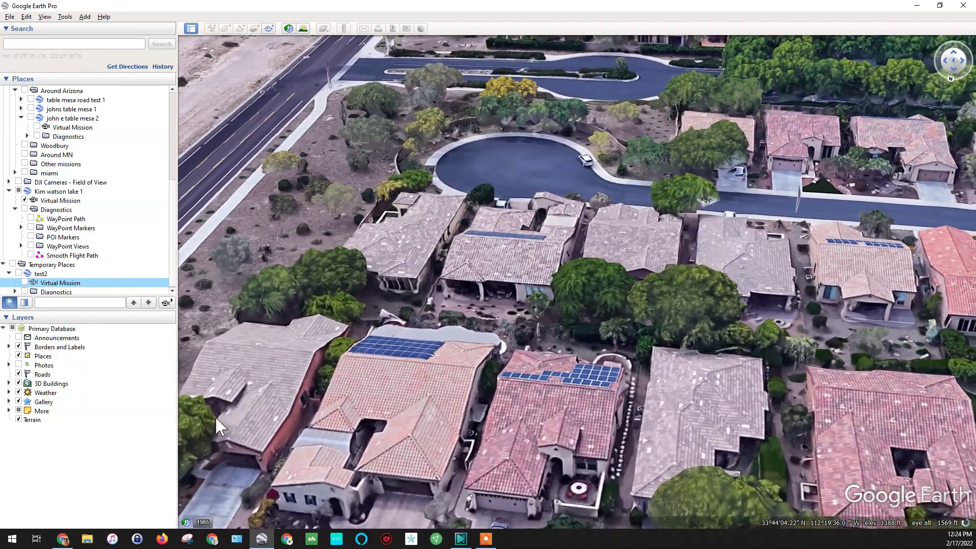
Step: Fast-forward the test2 tour to its end, then close Google Earth Pro
{"action": "mouse_move", "coordinate": [248, 447]}
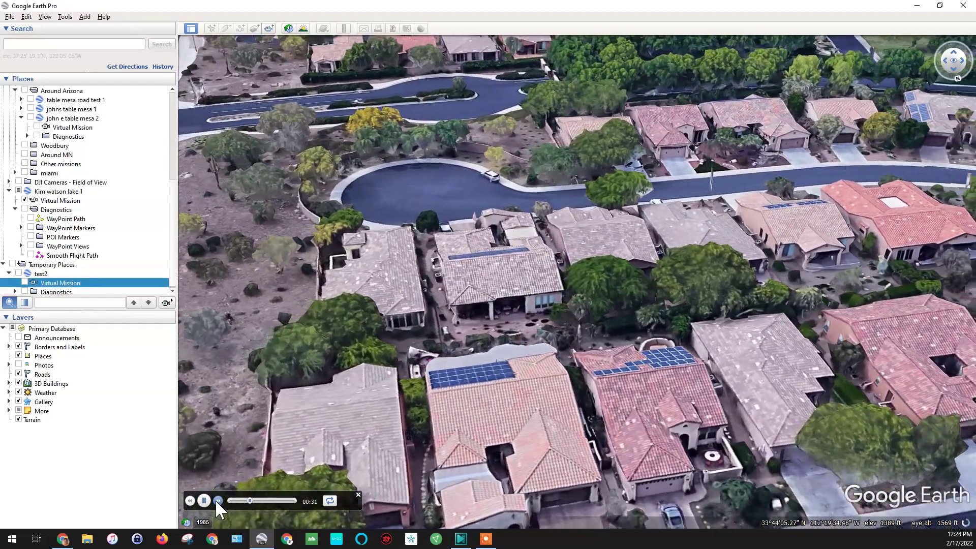
{"action": "left_click", "coordinate": [217, 500]}
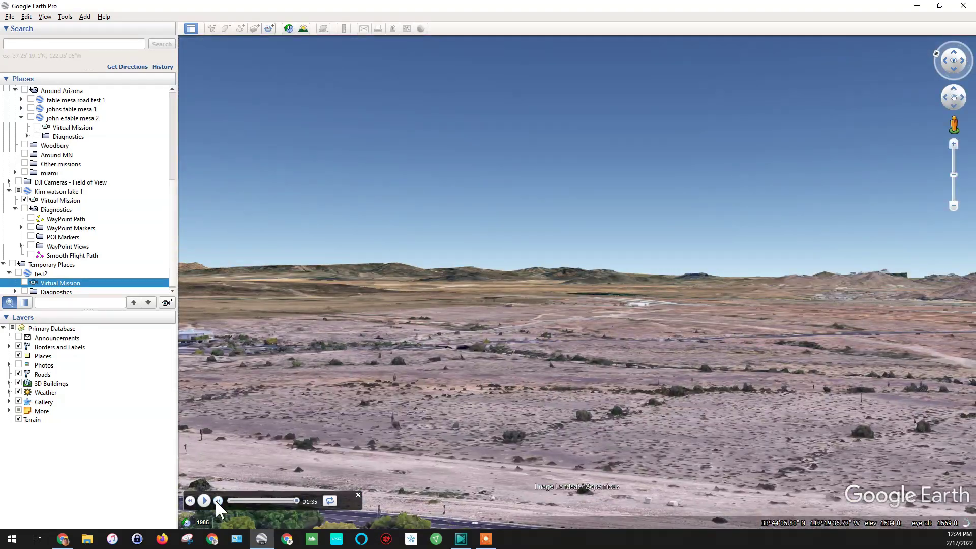
{"action": "left_click", "coordinate": [963, 6]}
Step: Discard Google Earth's unsaved temporary places and give waypoint 1 a Start Recording action
{"action": "left_click", "coordinate": [544, 281]}
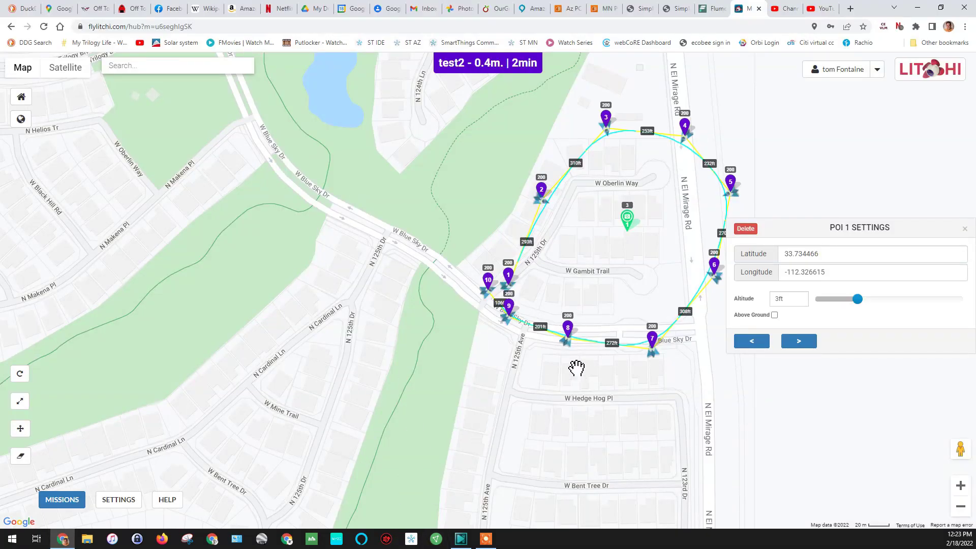
{"action": "left_click", "coordinate": [509, 283]}
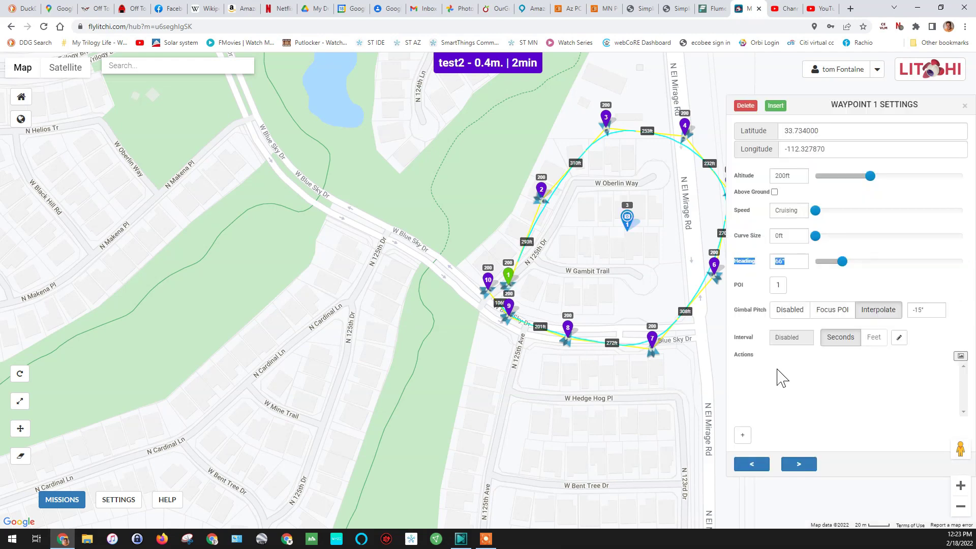
{"action": "left_click", "coordinate": [743, 436]}
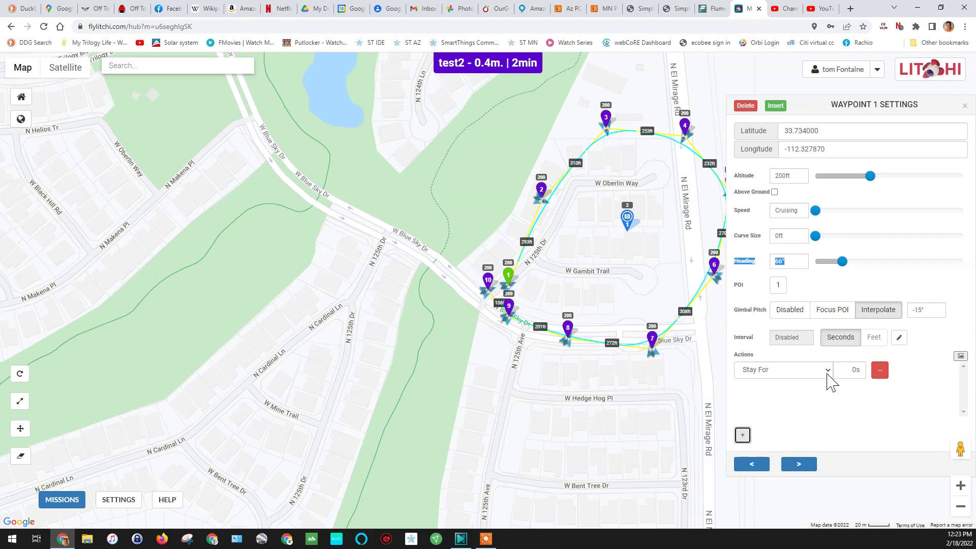
{"action": "left_click", "coordinate": [828, 371]}
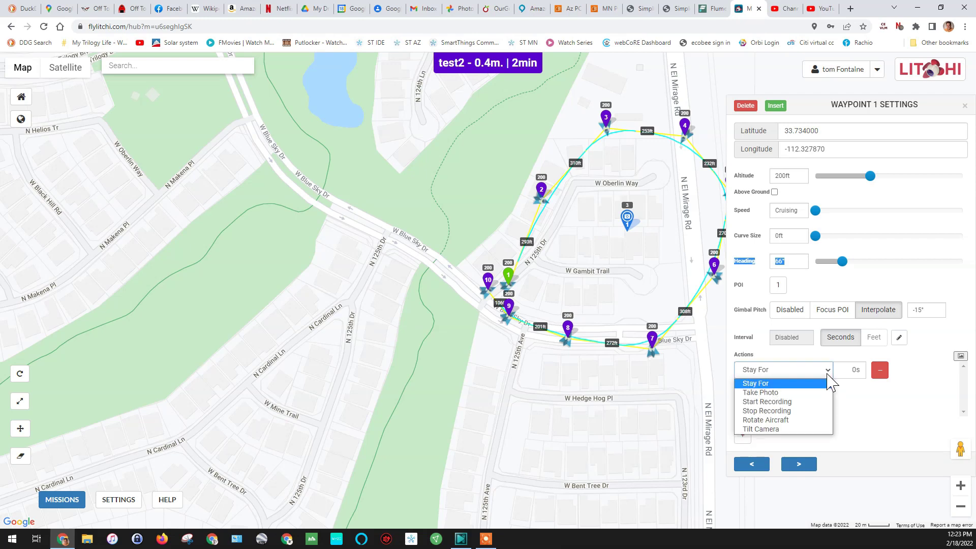
{"action": "left_click", "coordinate": [804, 401]}
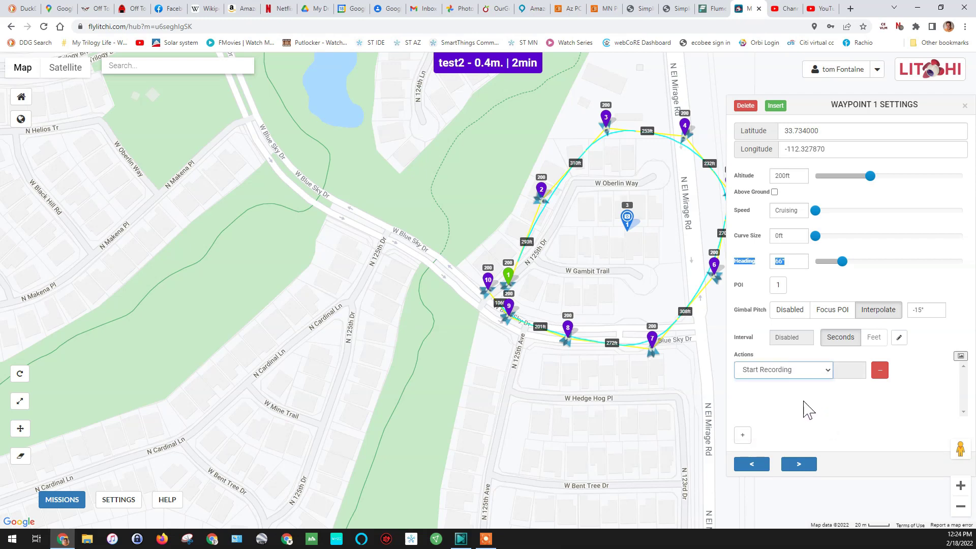
Step: Give waypoint 10 a Stop Recording action
{"action": "left_click", "coordinate": [487, 283]}
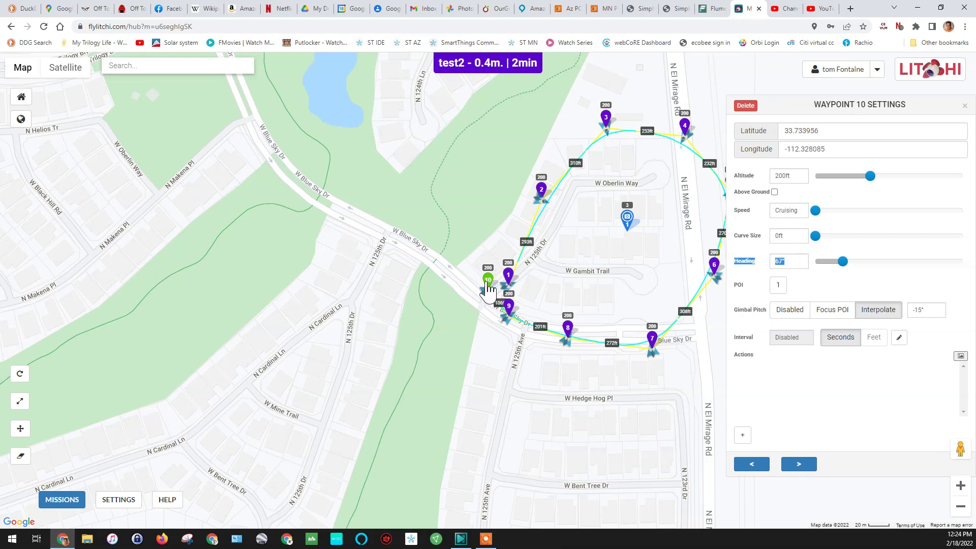
{"action": "left_click", "coordinate": [743, 436]}
{"action": "left_click", "coordinate": [827, 370]}
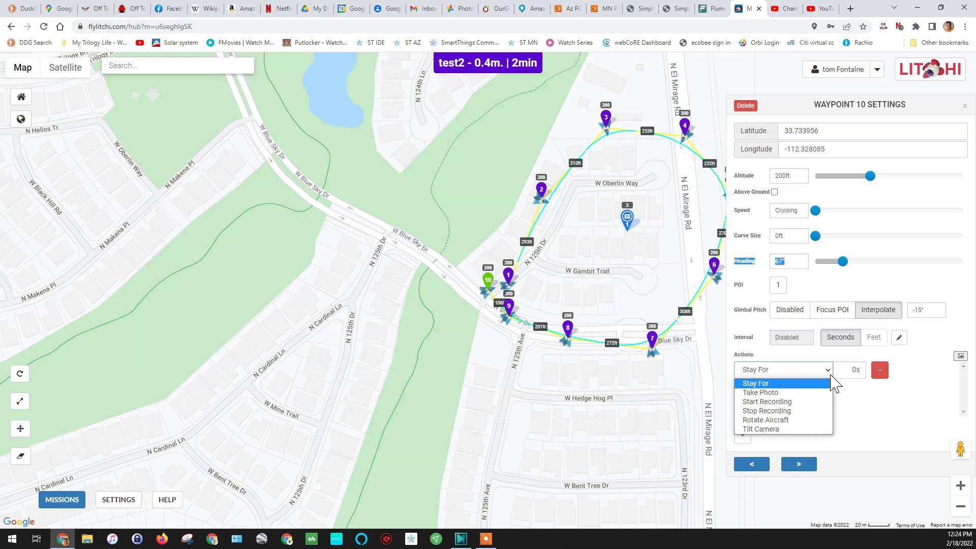
{"action": "left_click", "coordinate": [793, 415]}
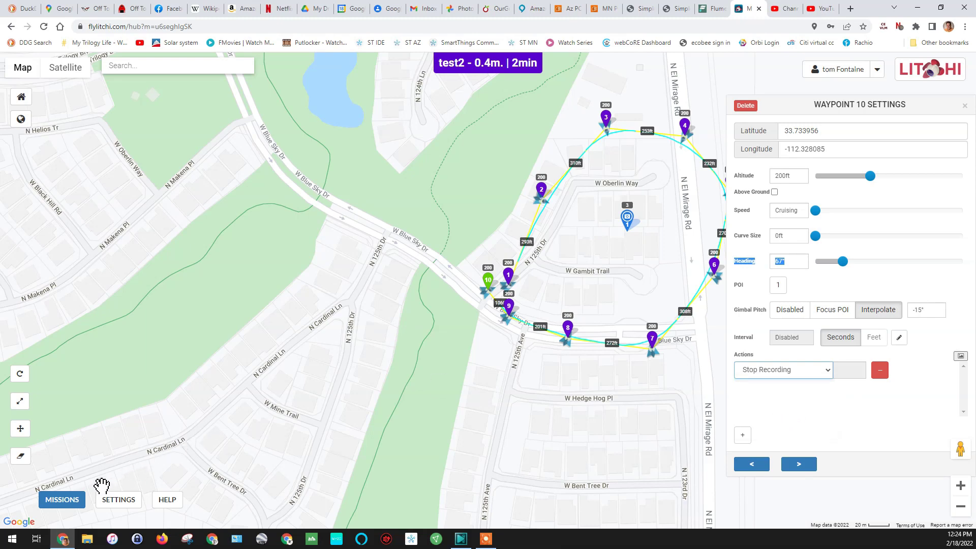
{"action": "left_click", "coordinate": [83, 502]}
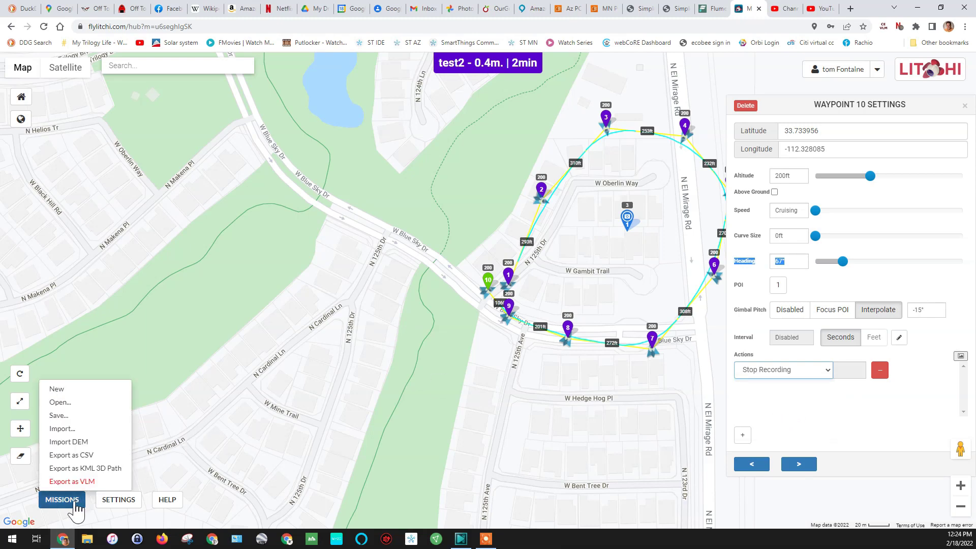
Step: Save the mission as test2 and set its Finish Action to RTH
{"action": "left_click", "coordinate": [73, 419]}
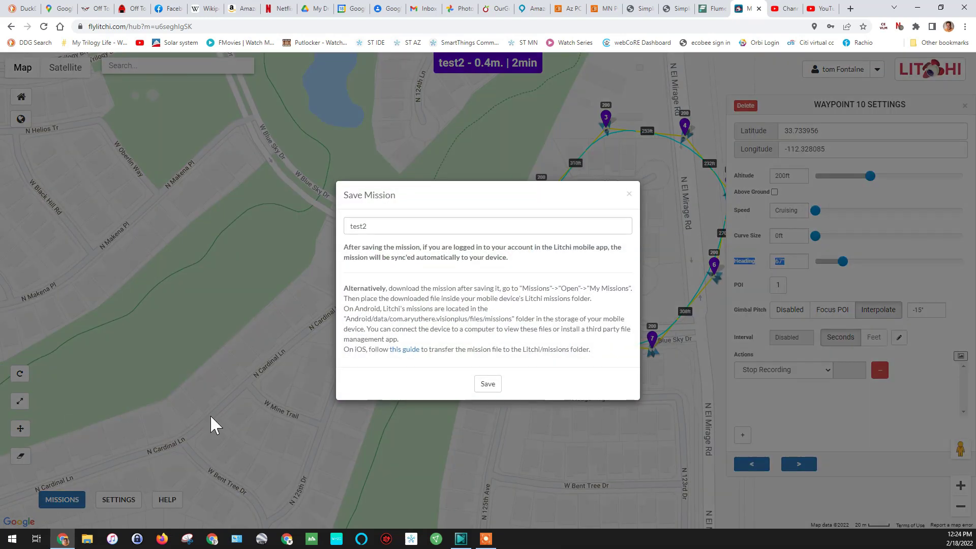
{"action": "left_click", "coordinate": [497, 386]}
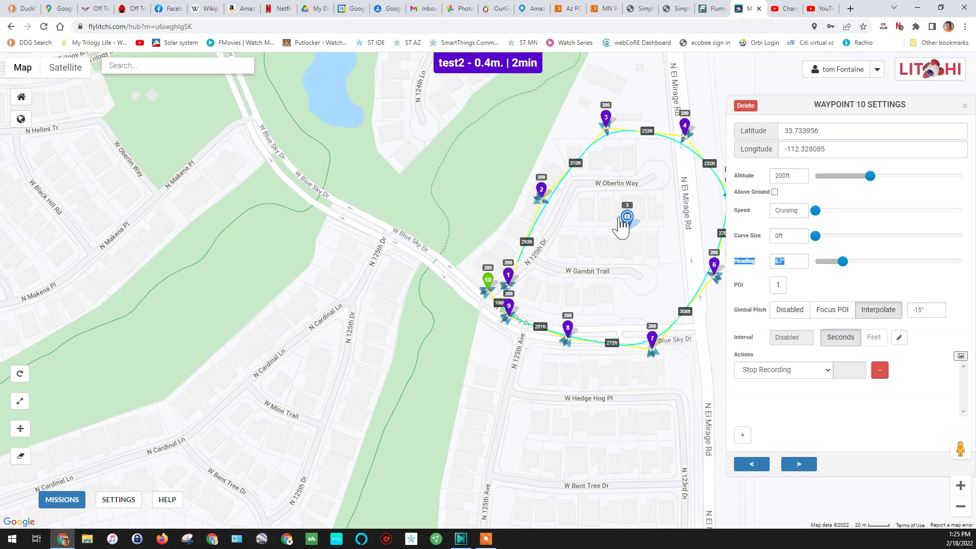
{"action": "left_click", "coordinate": [116, 505]}
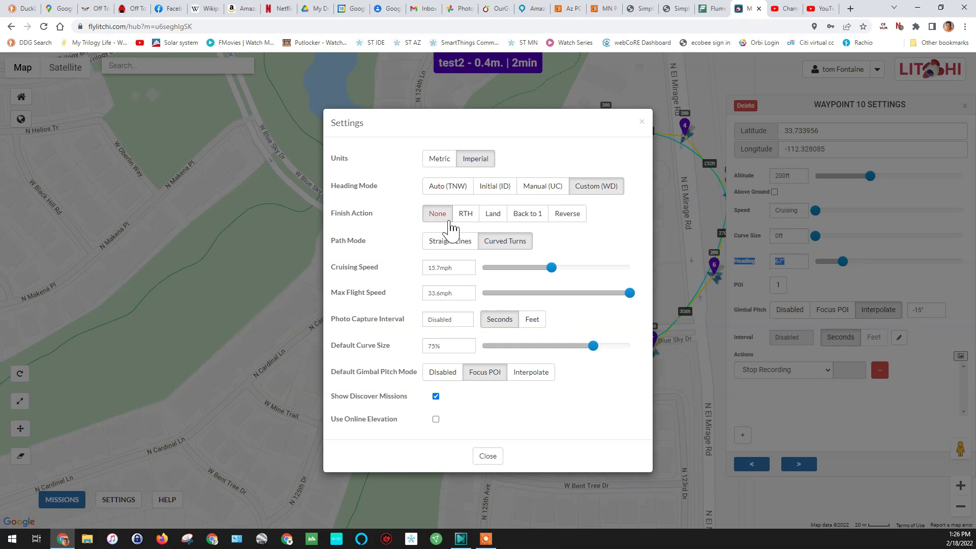
{"action": "left_click", "coordinate": [466, 217]}
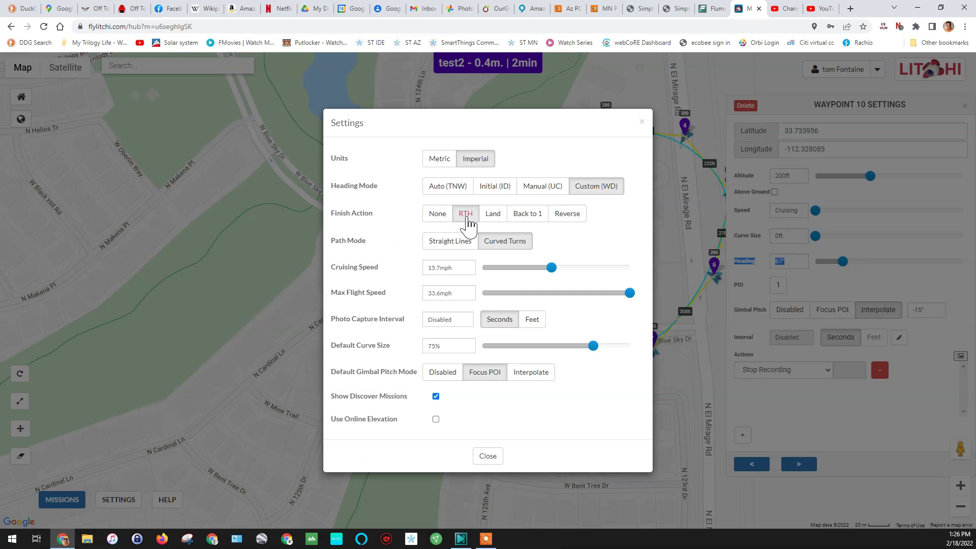
{"action": "left_click", "coordinate": [488, 457]}
Step: Save the updated test2 mission again
{"action": "left_click", "coordinate": [75, 497]}
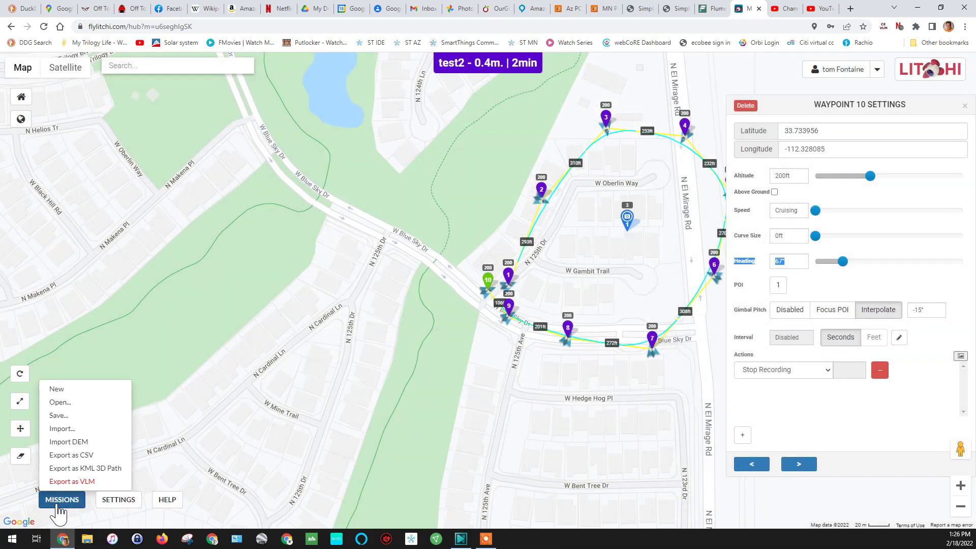
{"action": "left_click", "coordinate": [60, 415]}
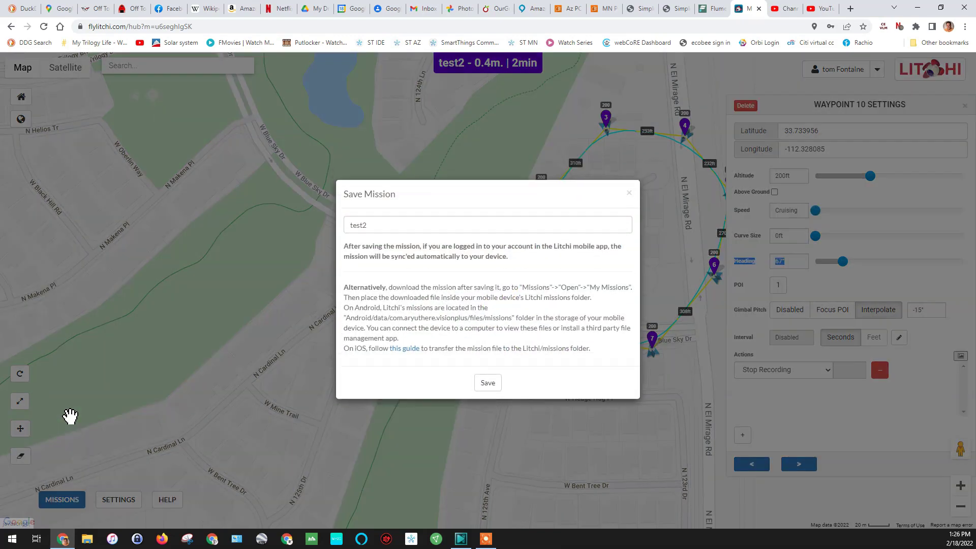
{"action": "left_click", "coordinate": [488, 385]}
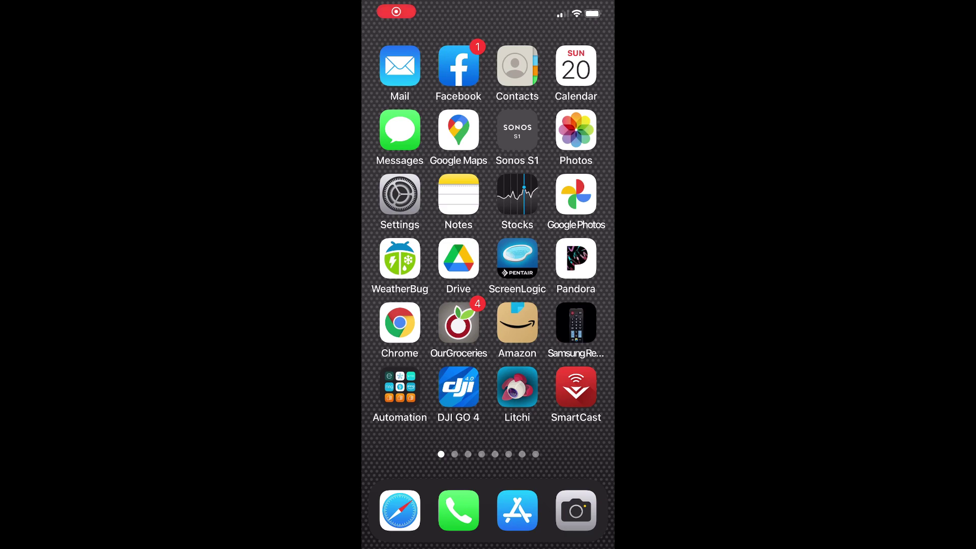
Step: Launch Litchi on the phone and switch from FPV to WAYPOINT mode
{"action": "left_click", "coordinate": [517, 387]}
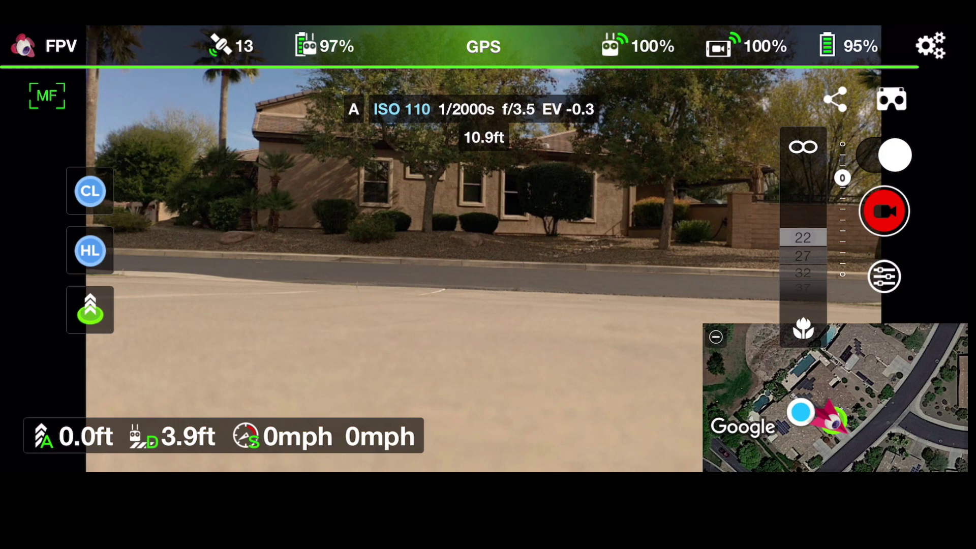
{"action": "left_click", "coordinate": [48, 46]}
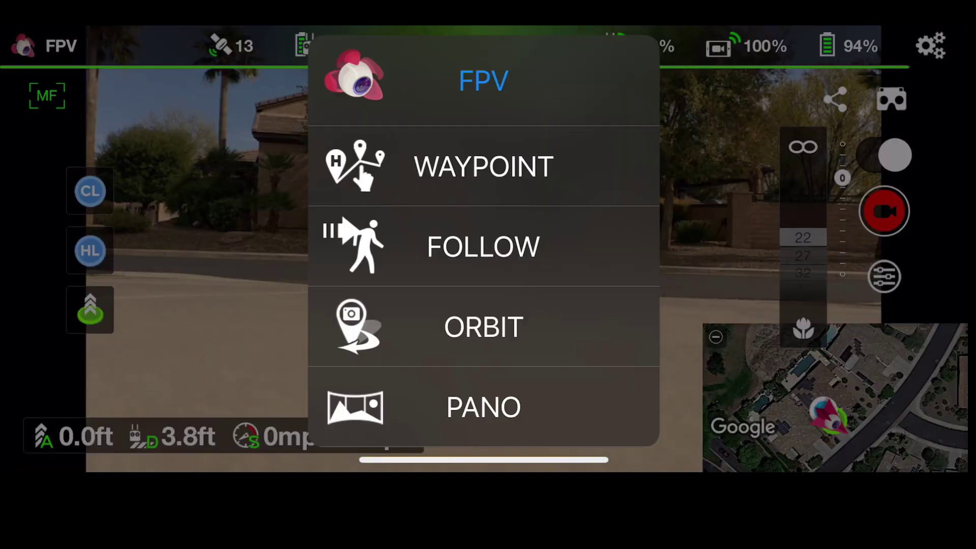
{"action": "left_click", "coordinate": [483, 165]}
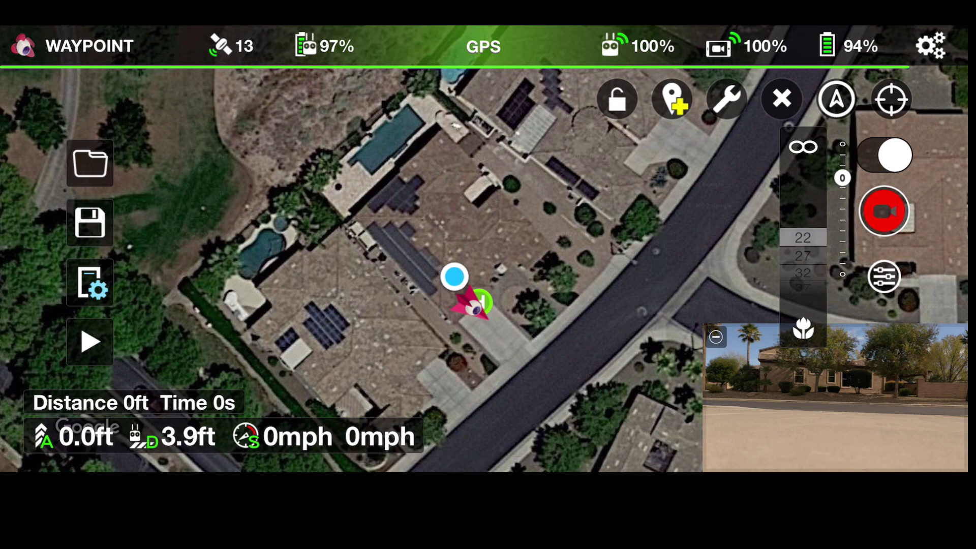
Step: Select test2 from the Load Mission list of saved missions
{"action": "left_click", "coordinate": [90, 163]}
{"action": "scroll", "coordinate": [483, 254], "scroll_direction": "down", "scroll_amount": 6}
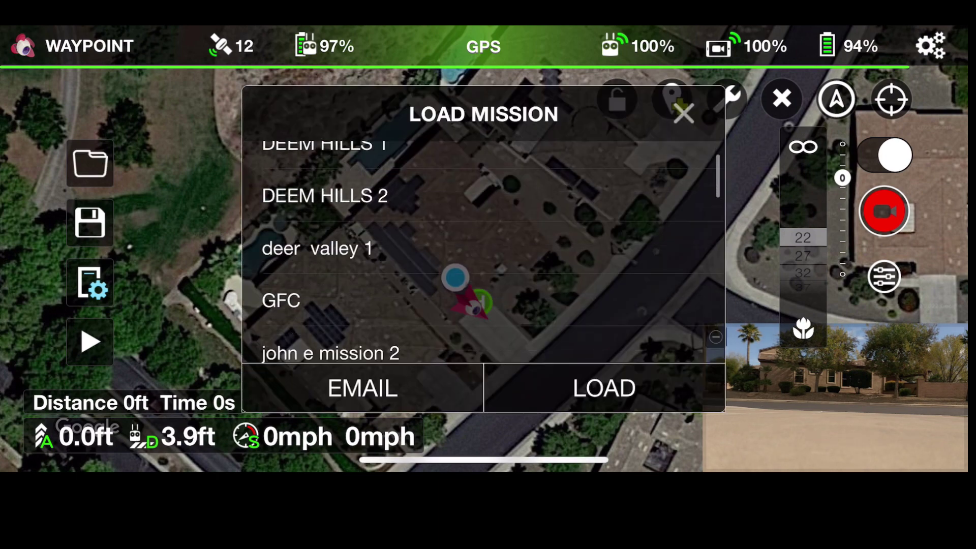
{"action": "scroll", "coordinate": [483, 255], "scroll_direction": "down", "scroll_amount": 10}
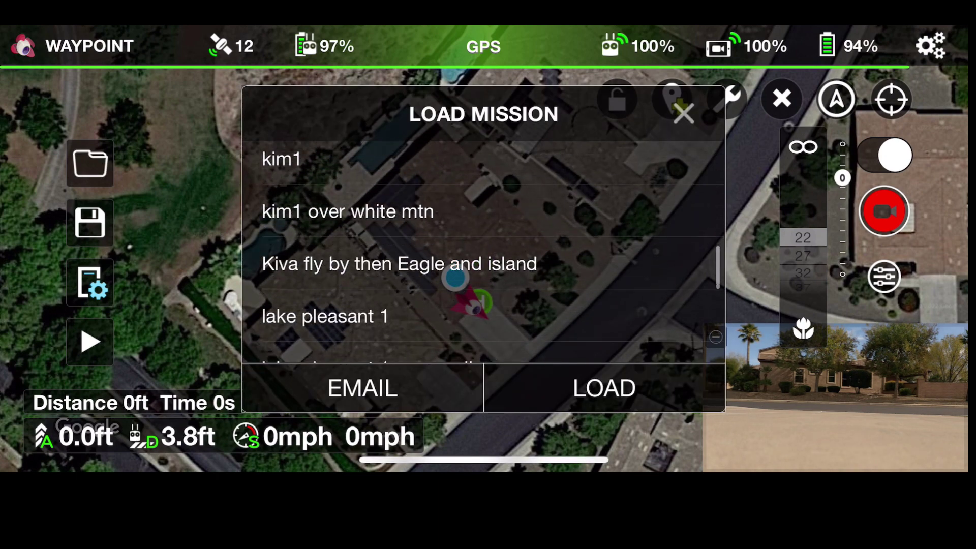
{"action": "scroll", "coordinate": [483, 254], "scroll_direction": "down", "scroll_amount": 8}
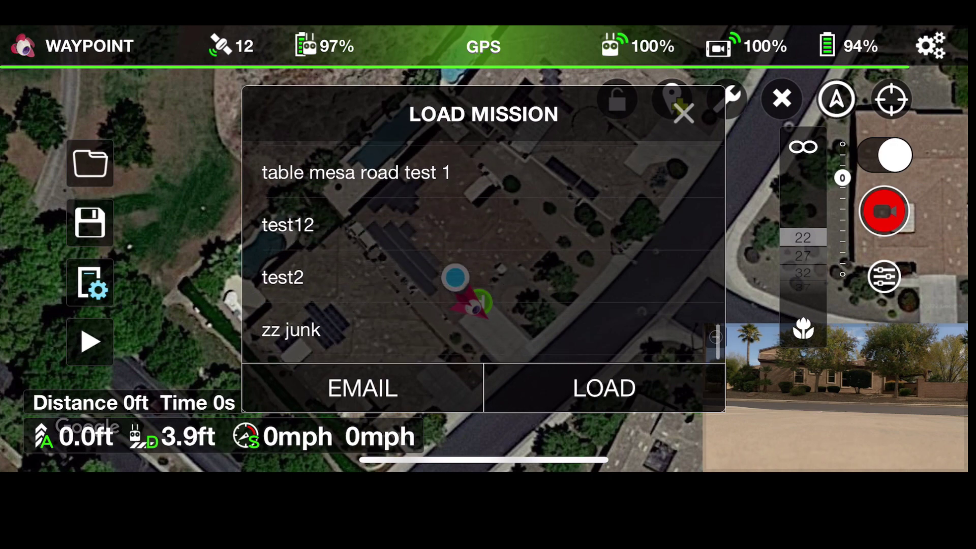
{"action": "left_click", "coordinate": [283, 285]}
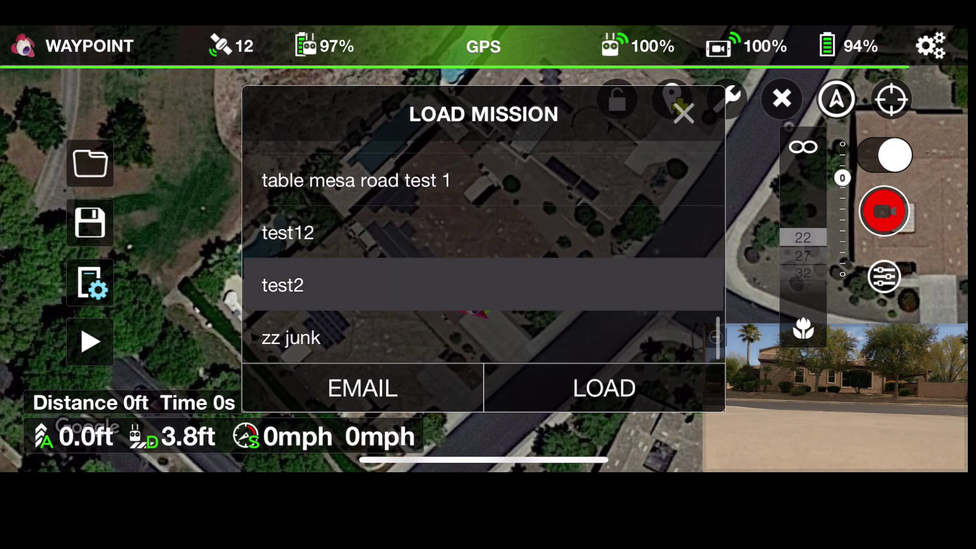
Step: Load test2, start the mission now, and after the flight swap the waypoint map into the main view
{"action": "left_click", "coordinate": [604, 387]}
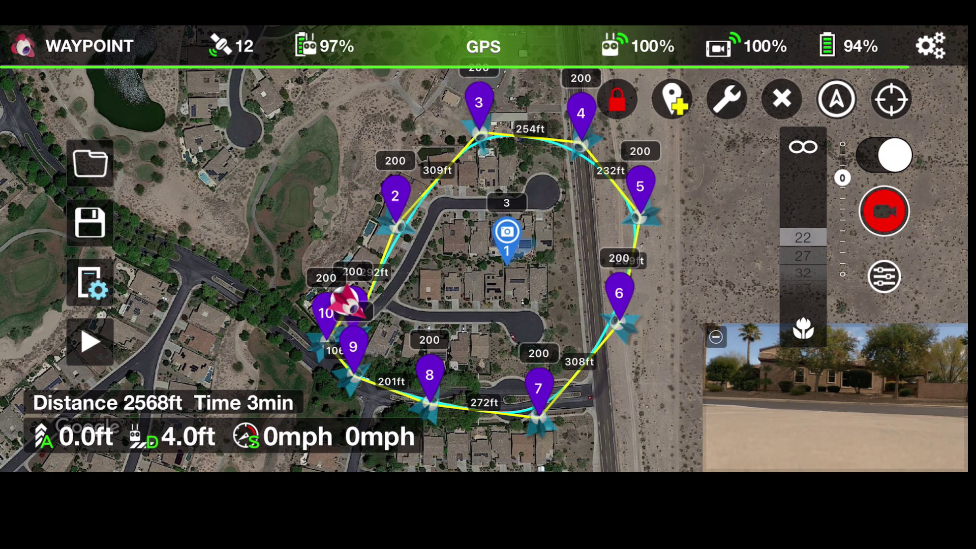
{"action": "left_click", "coordinate": [90, 342]}
{"action": "left_click", "coordinate": [484, 305]}
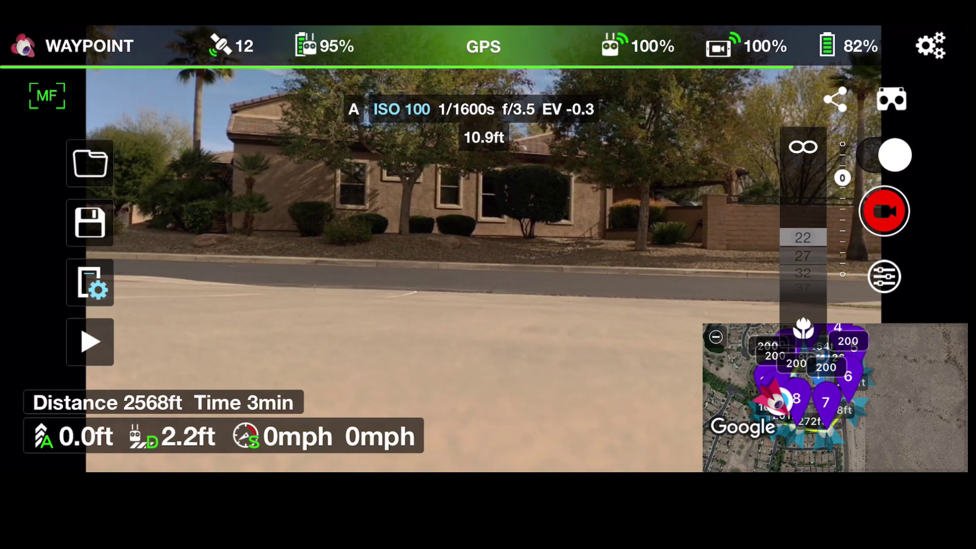
{"action": "left_click", "coordinate": [833, 396]}
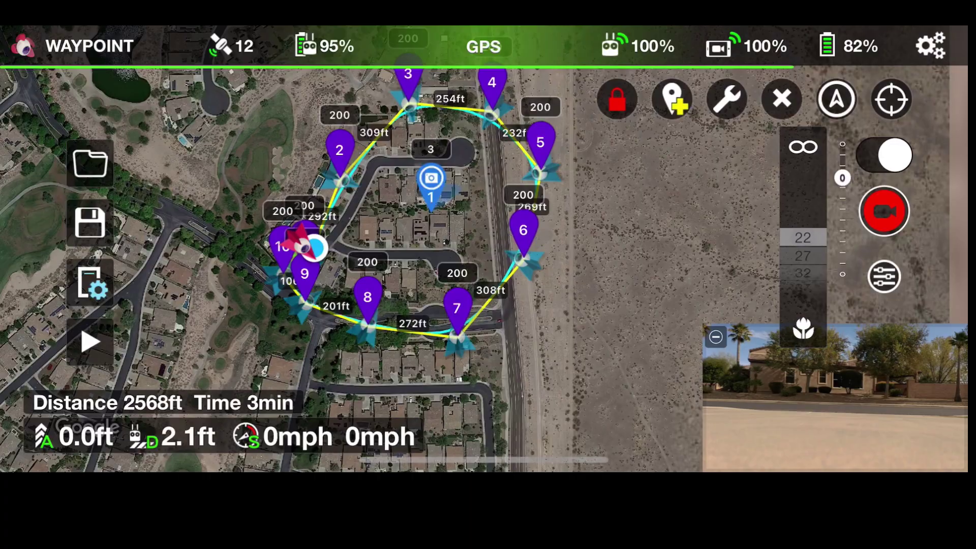